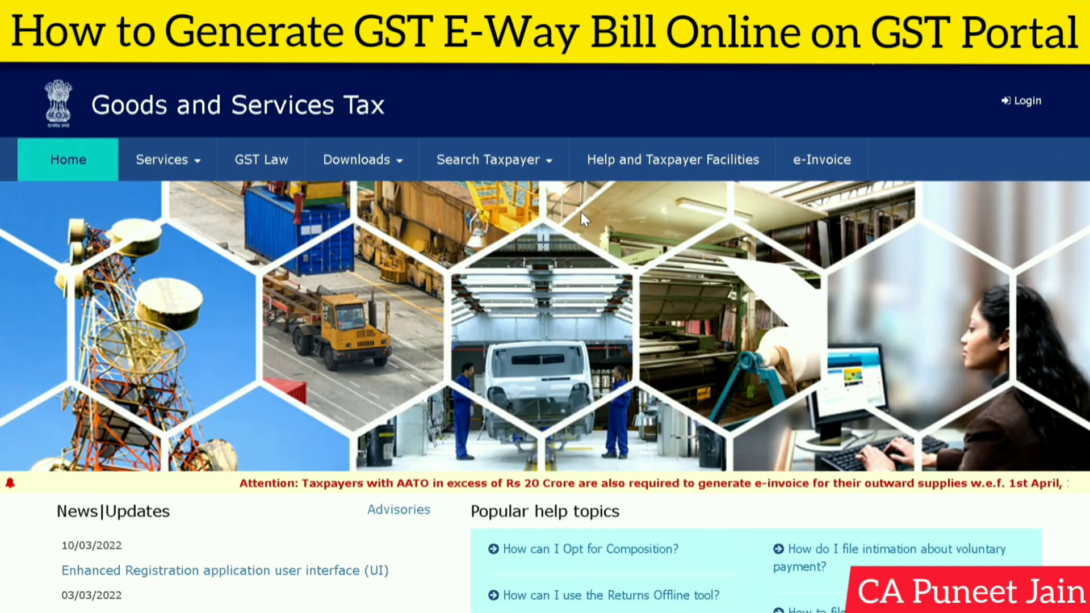
- Open the e-Way Bill System page from Services and follow the link to the e-Way Bill Portal
{"action": "left_click", "coordinate": [532, 165]}
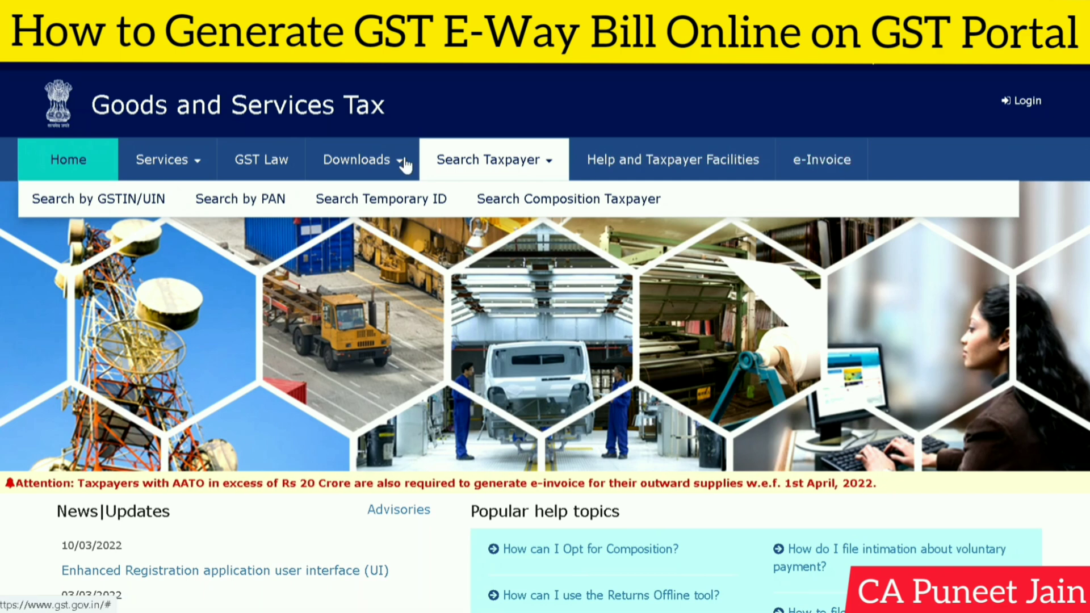
{"action": "left_click", "coordinate": [364, 164]}
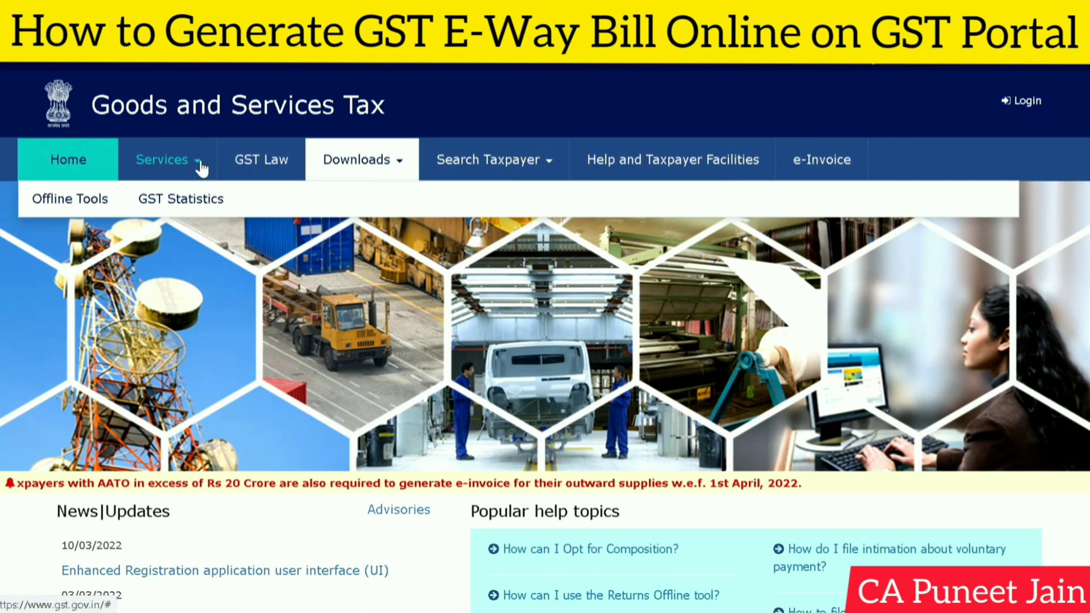
{"action": "left_click", "coordinate": [202, 163]}
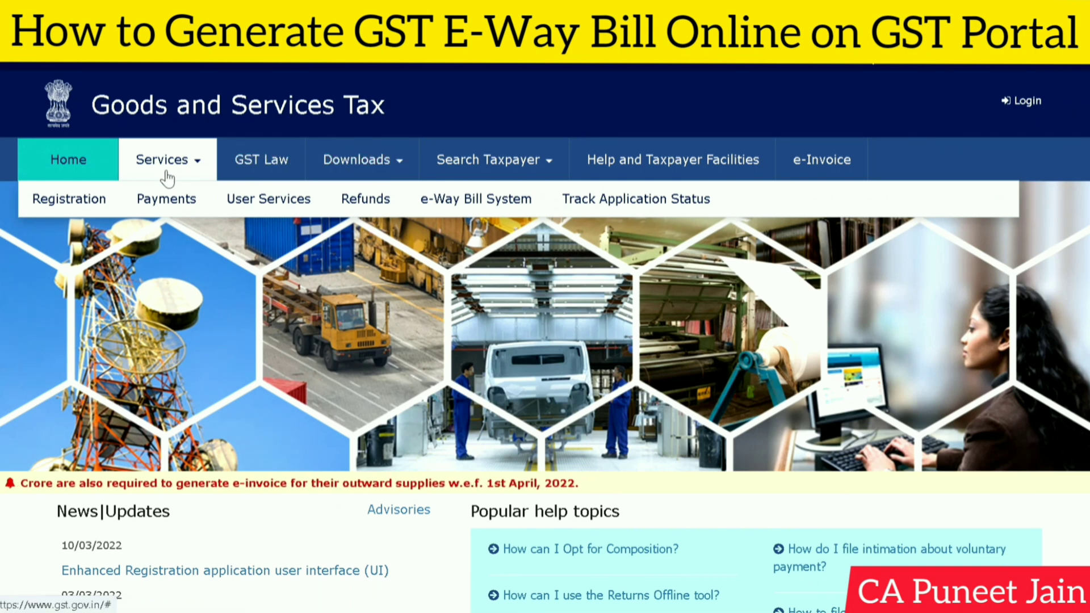
{"action": "left_click", "coordinate": [479, 202]}
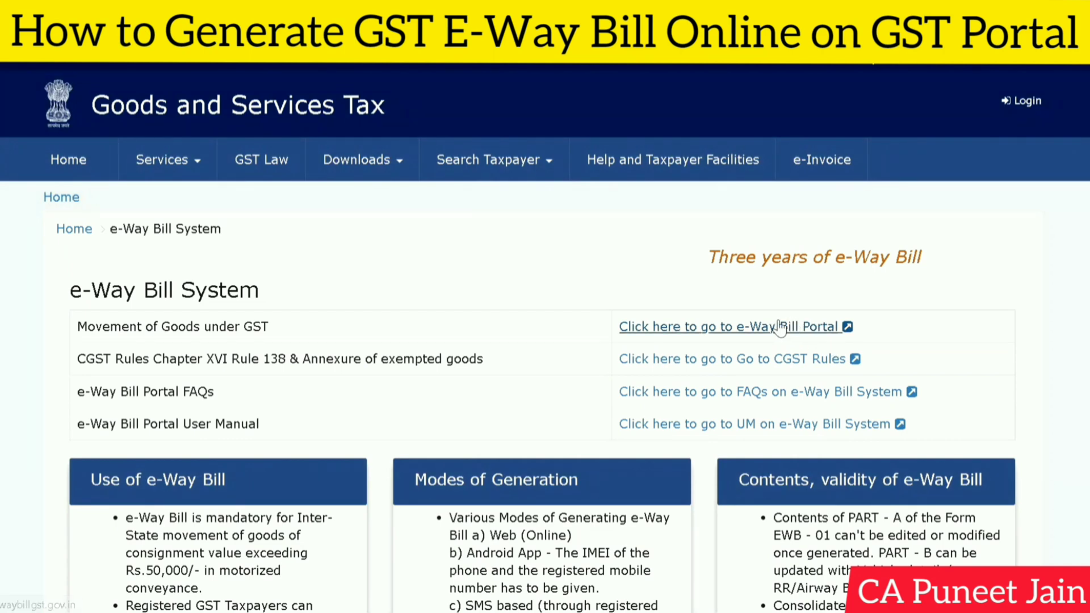
{"action": "left_click", "coordinate": [833, 327]}
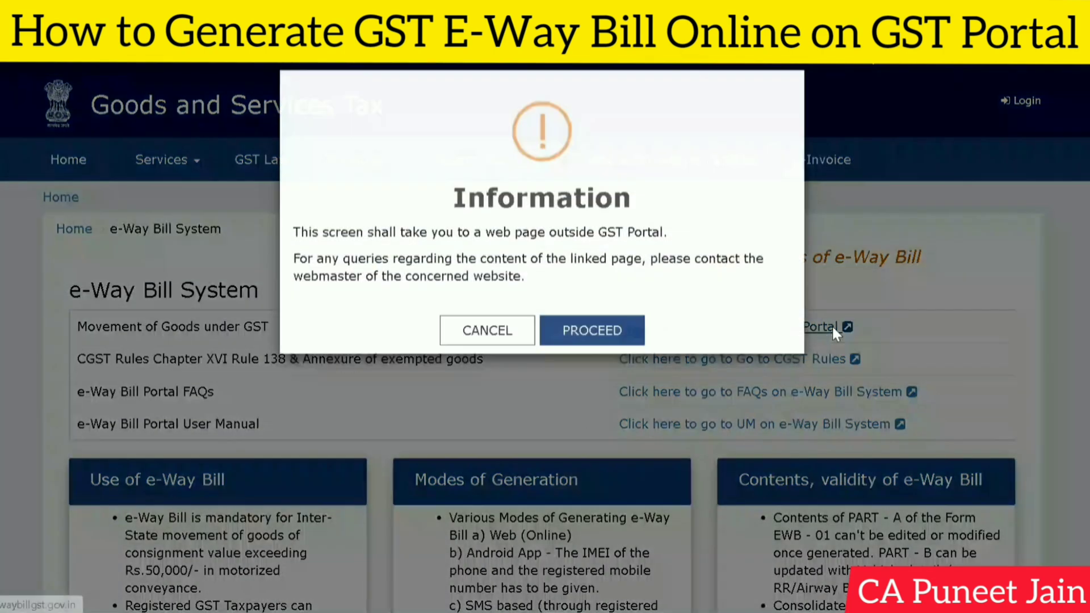
- Proceed to the external e-Way Bill site, view e-Way Bill Registration, then return home
{"action": "left_click", "coordinate": [606, 340]}
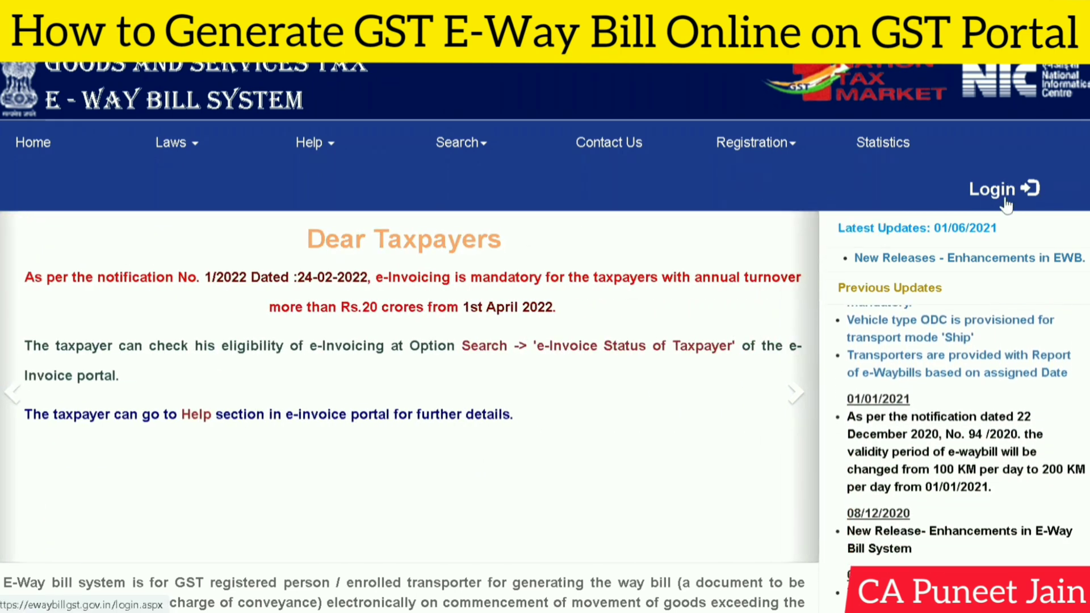
{"action": "mouse_move", "coordinate": [752, 141]}
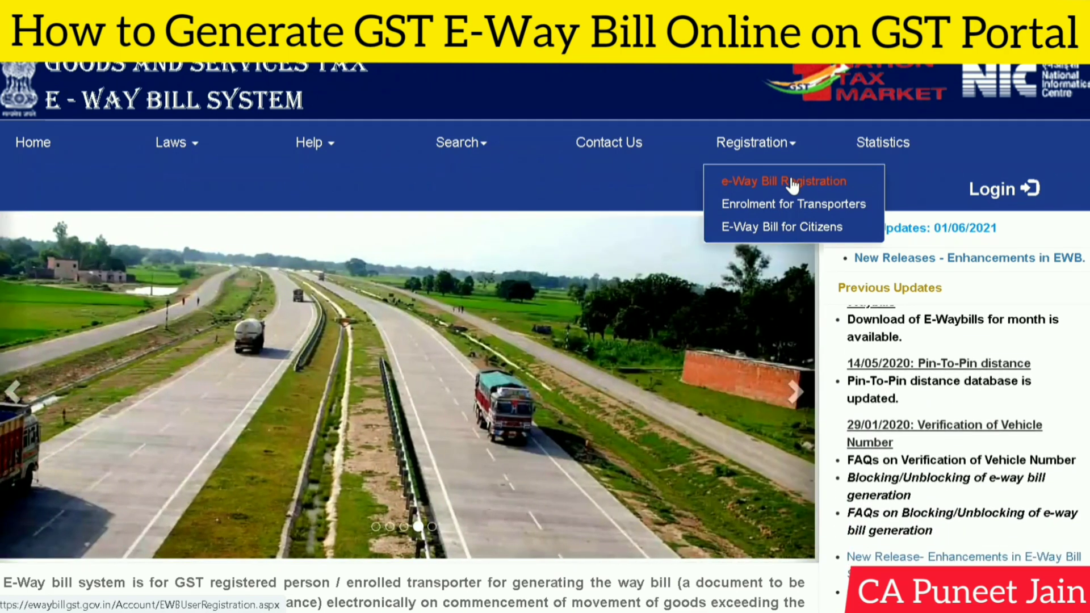
{"action": "left_click", "coordinate": [792, 181]}
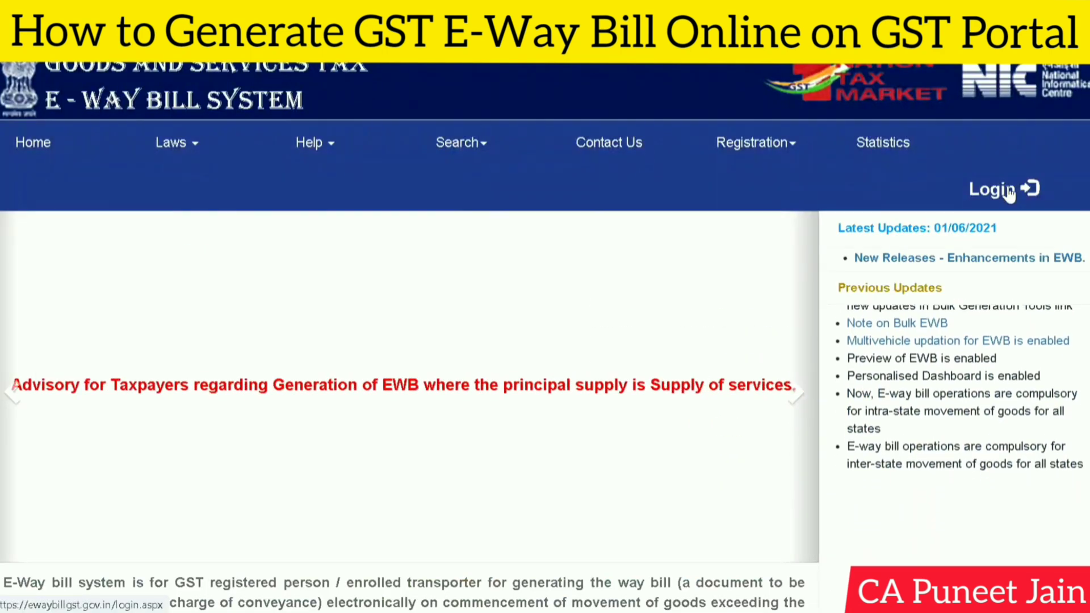
{"action": "left_click", "coordinate": [228, 601]}
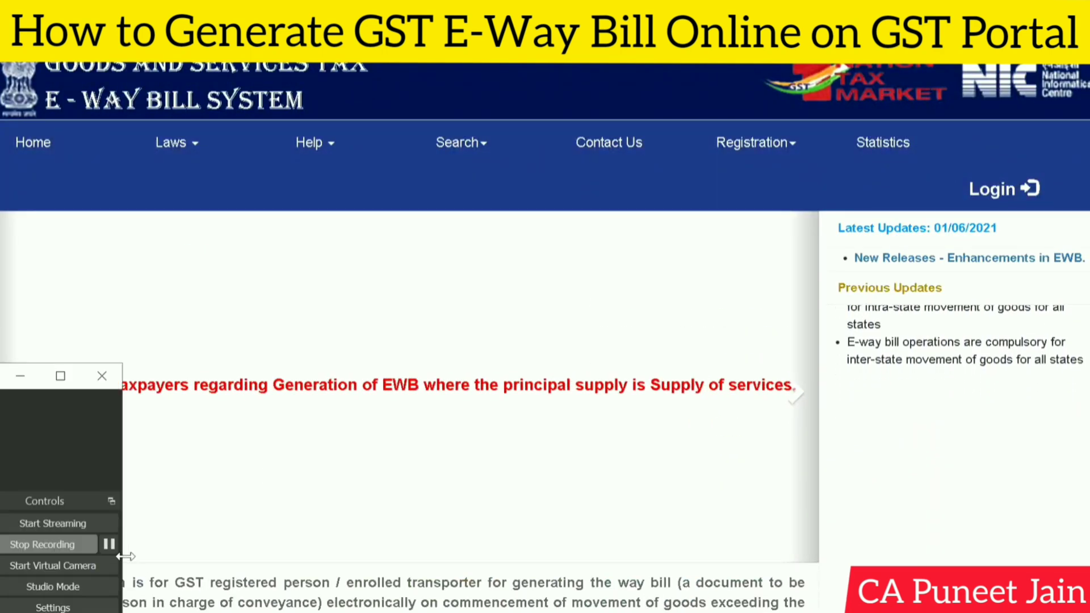
- Log in, exit the Change Password prompt, and choose e-Waybill > Generate New
{"action": "left_click", "coordinate": [109, 544]}
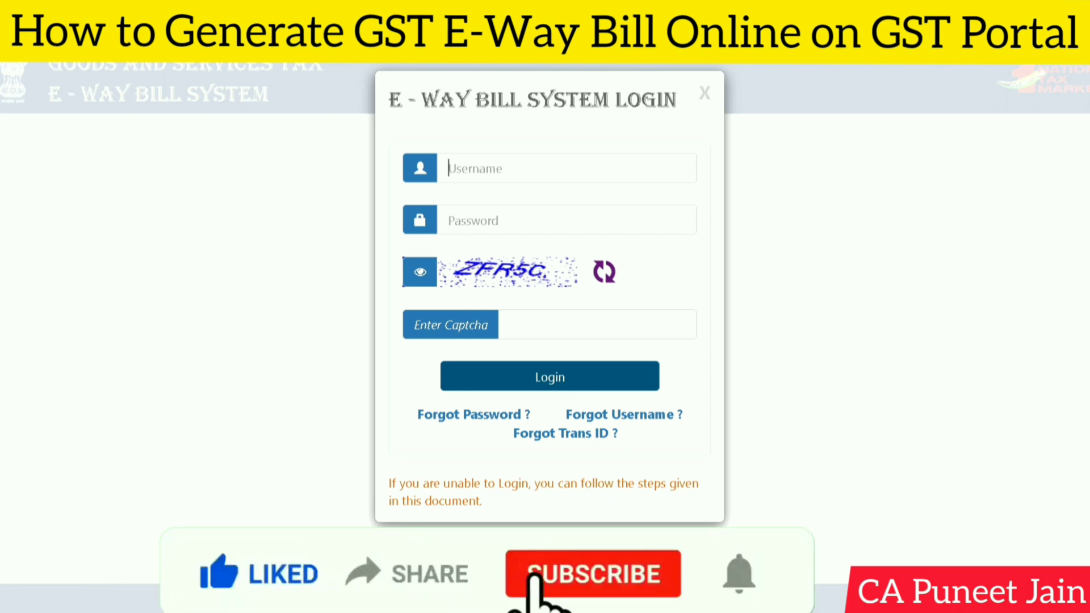
{"action": "left_click", "coordinate": [214, 601]}
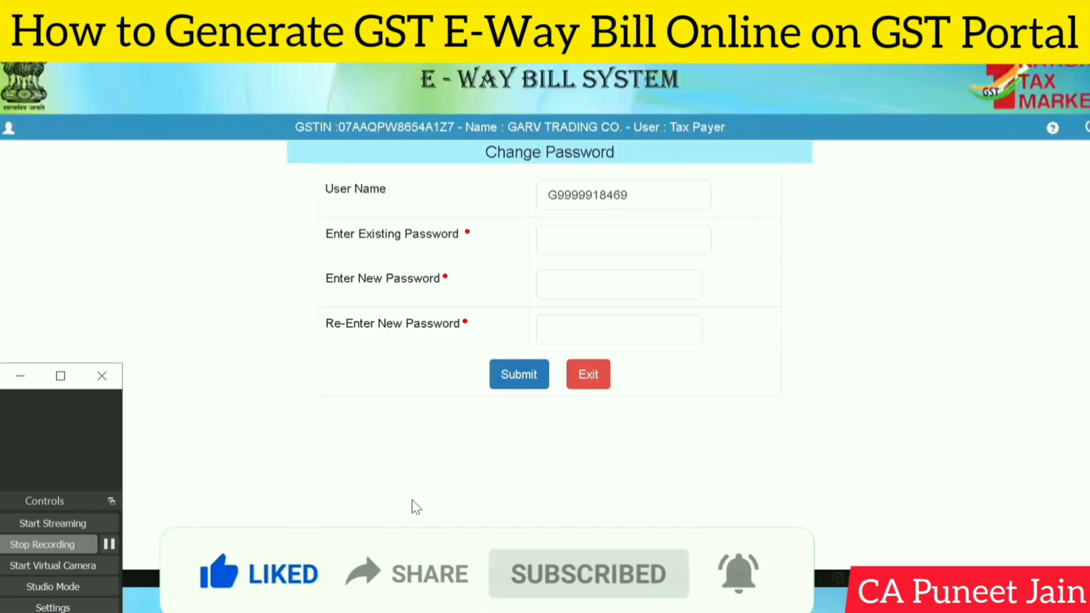
{"action": "left_click", "coordinate": [476, 471]}
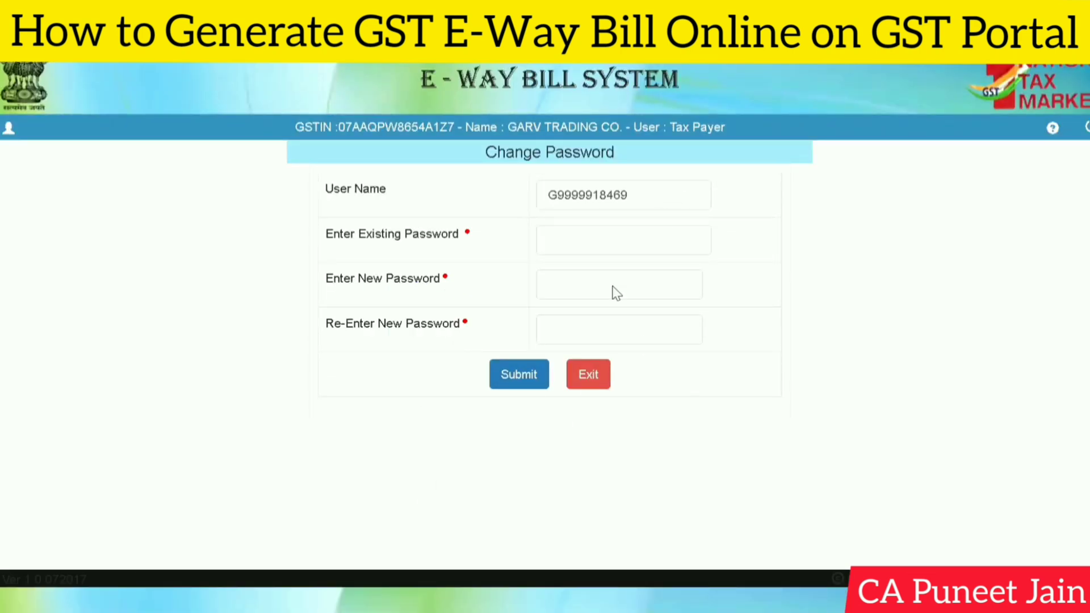
{"action": "left_click", "coordinate": [601, 384]}
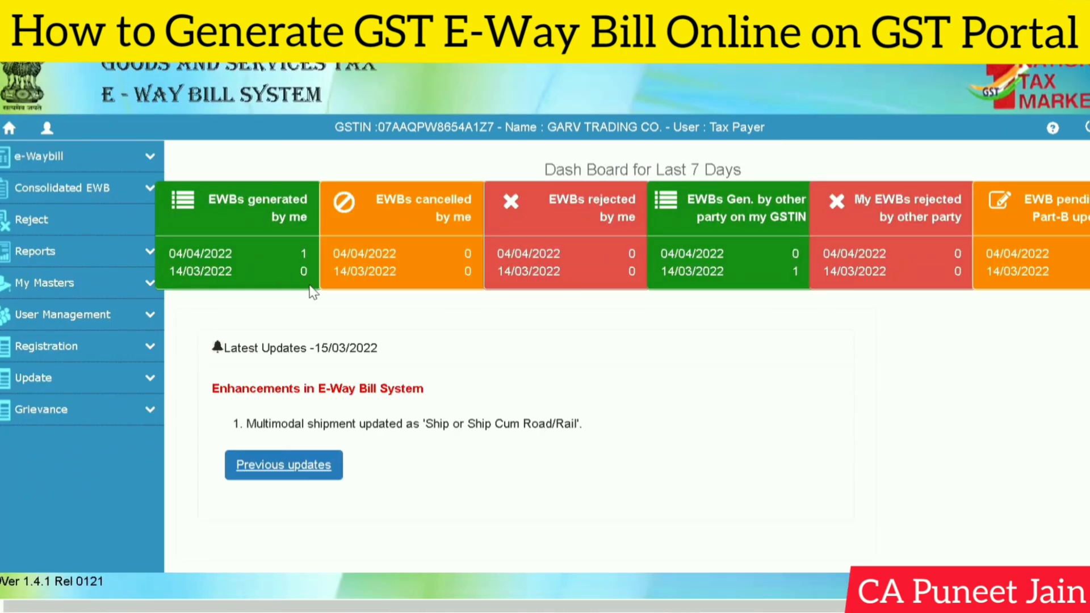
{"action": "left_click", "coordinate": [145, 162]}
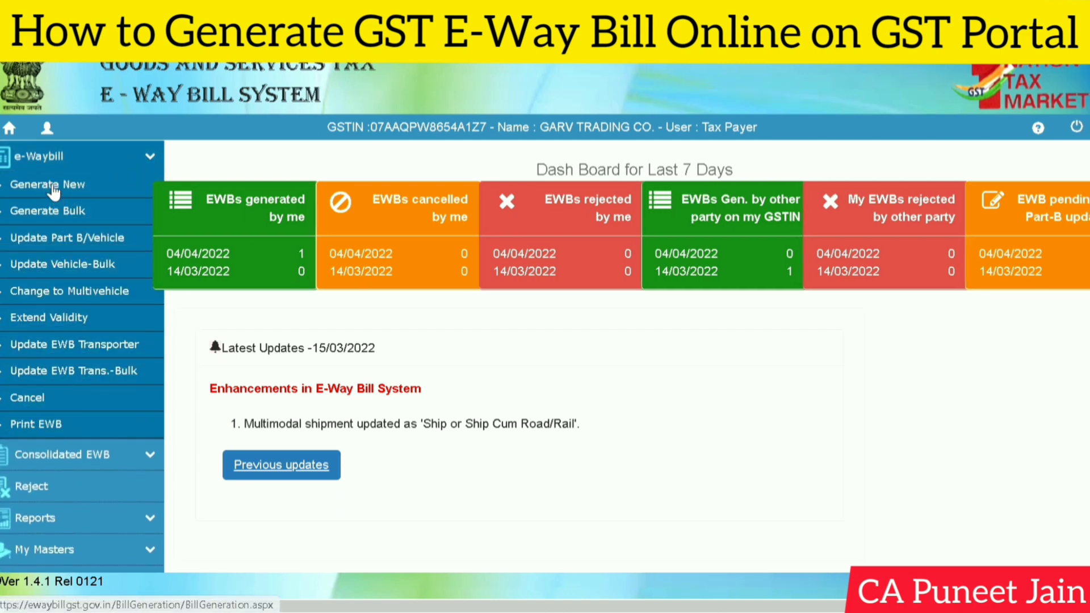
{"action": "left_click", "coordinate": [51, 187]}
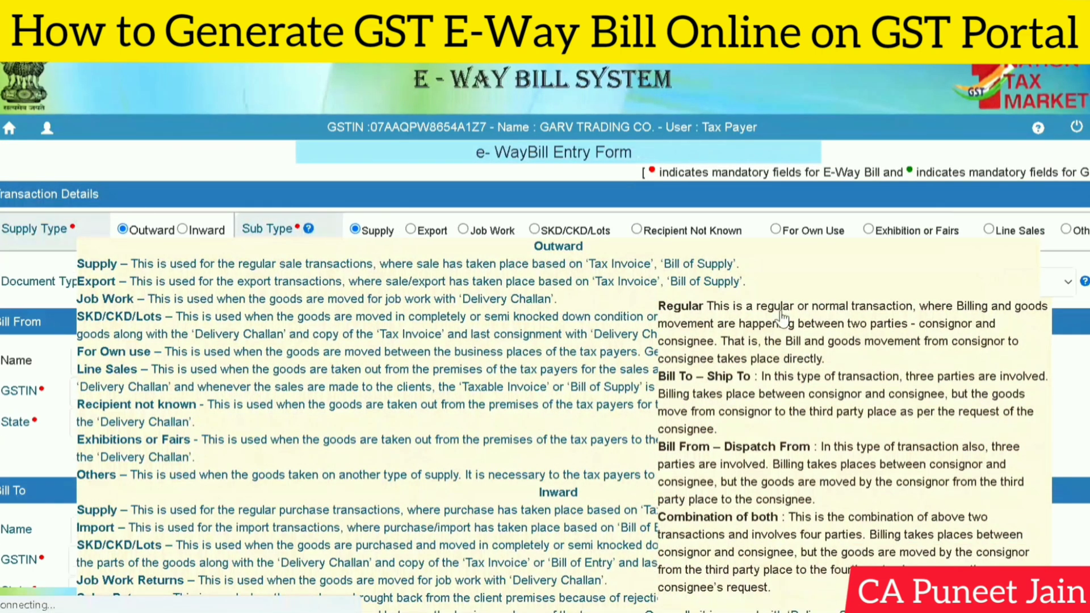
{"action": "scroll", "coordinate": [355, 378], "scroll_direction": "down", "scroll_amount": 5}
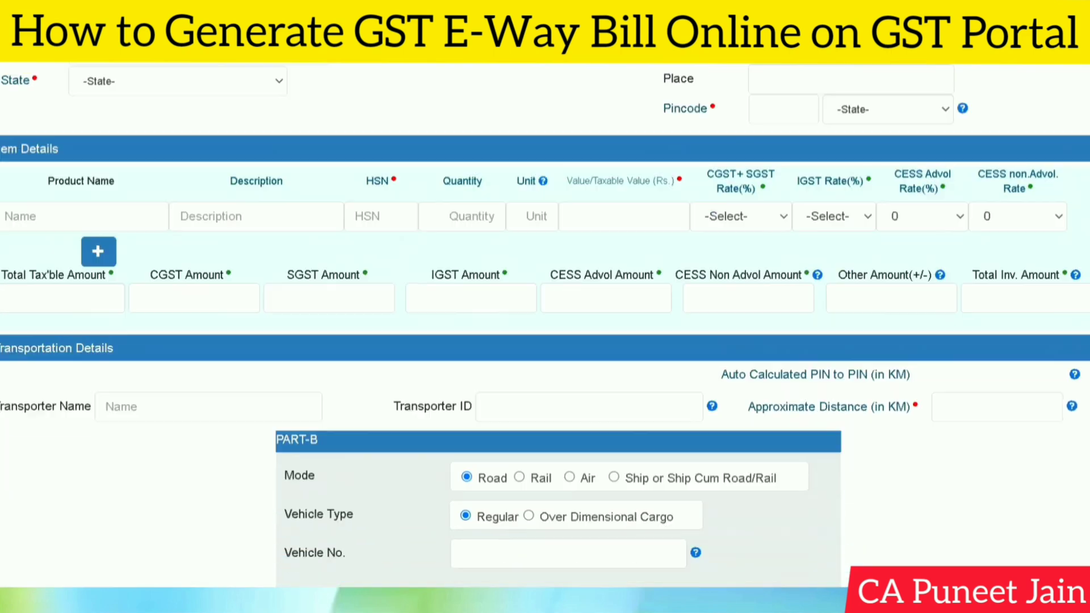
{"action": "scroll", "coordinate": [741, 434], "scroll_direction": "up", "scroll_amount": 5}
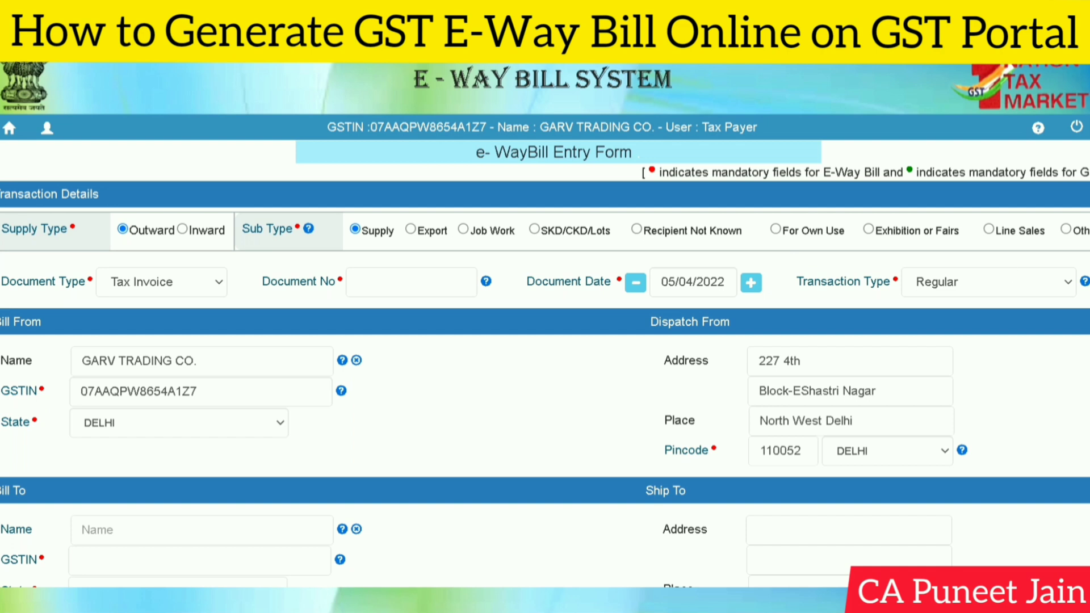
{"action": "scroll", "coordinate": [797, 254], "scroll_direction": "down", "scroll_amount": 2}
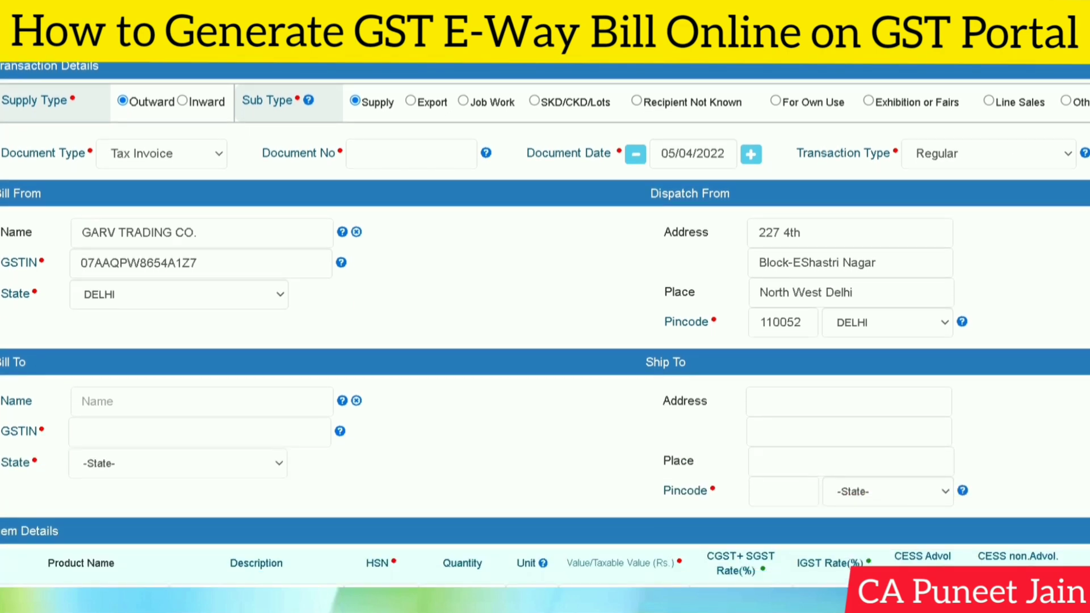
{"action": "scroll", "coordinate": [545, 325], "scroll_direction": "up", "scroll_amount": 2}
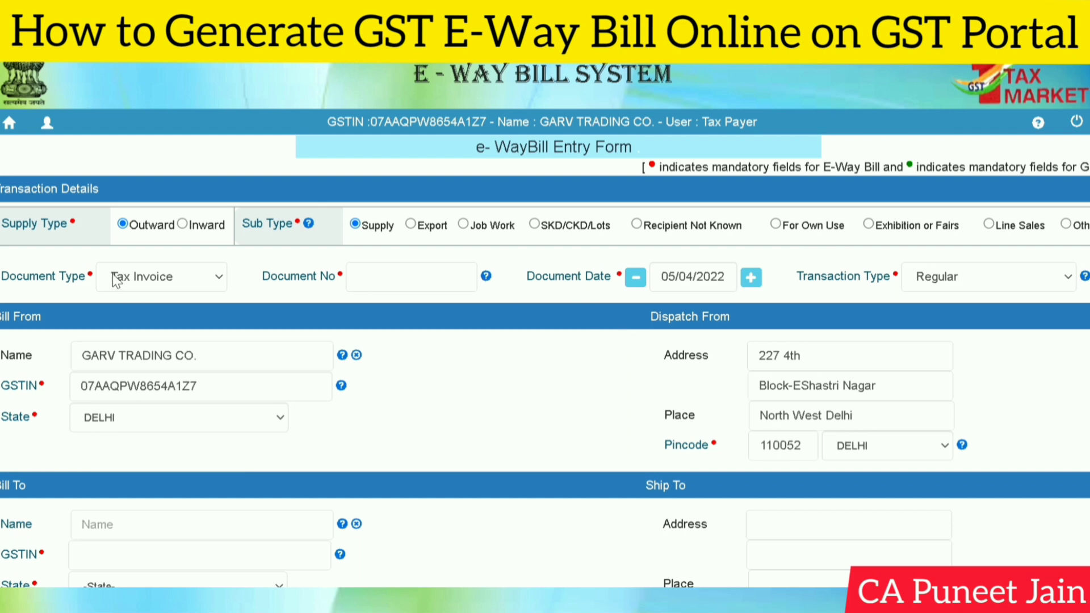
{"action": "scroll", "coordinate": [253, 249], "scroll_direction": "up", "scroll_amount": 1}
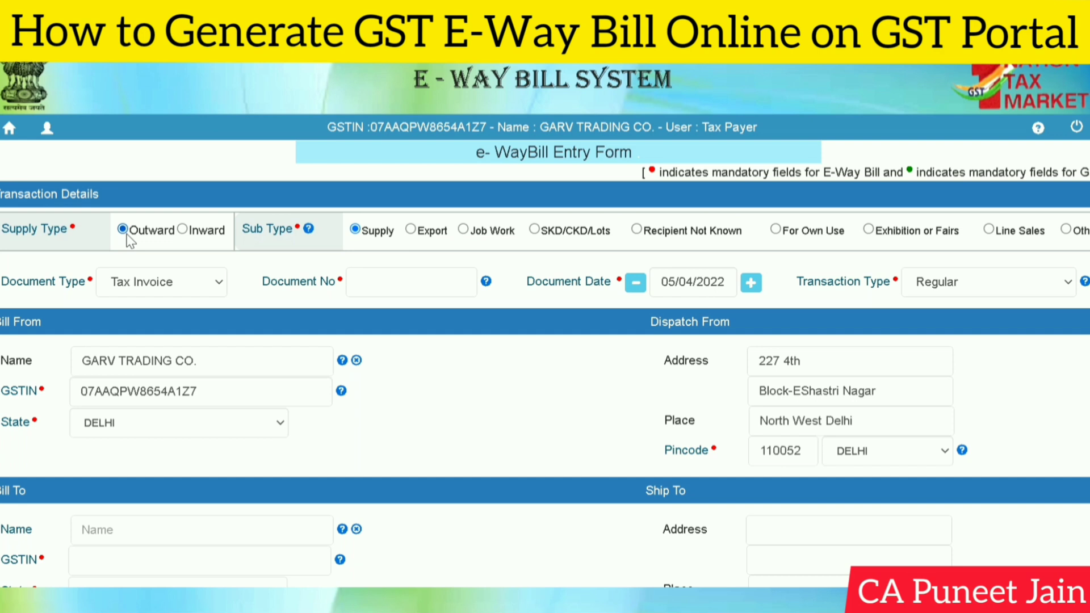
- Compare Inward and Outward supply types and sub-types like Line Sales, ending on Outward
{"action": "left_click", "coordinate": [190, 233]}
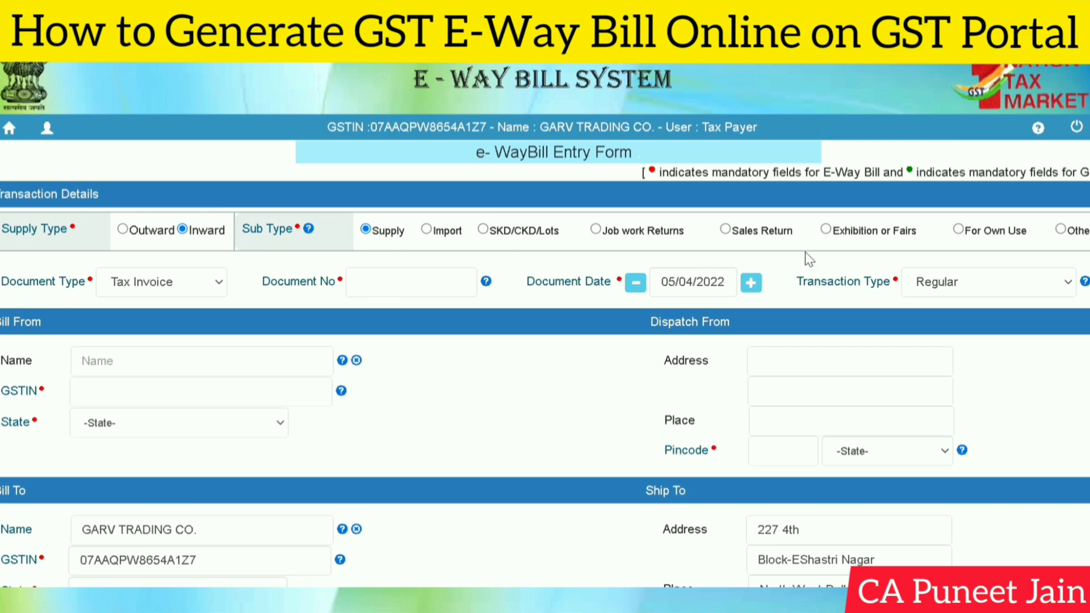
{"action": "left_click", "coordinate": [123, 229]}
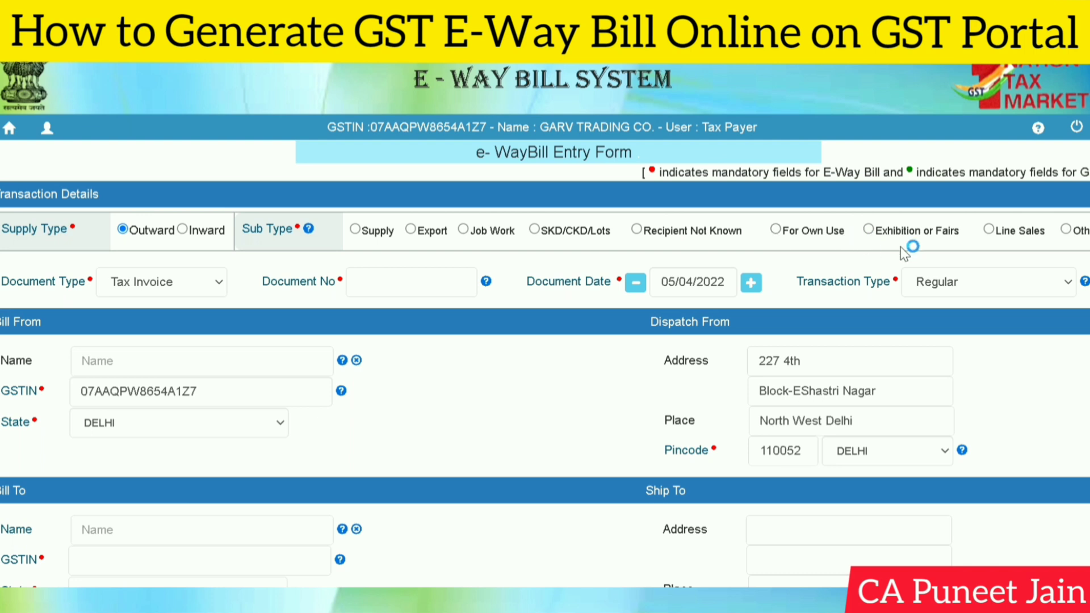
{"action": "left_click", "coordinate": [1065, 231]}
{"action": "left_click", "coordinate": [997, 236]}
{"action": "left_click", "coordinate": [183, 230]}
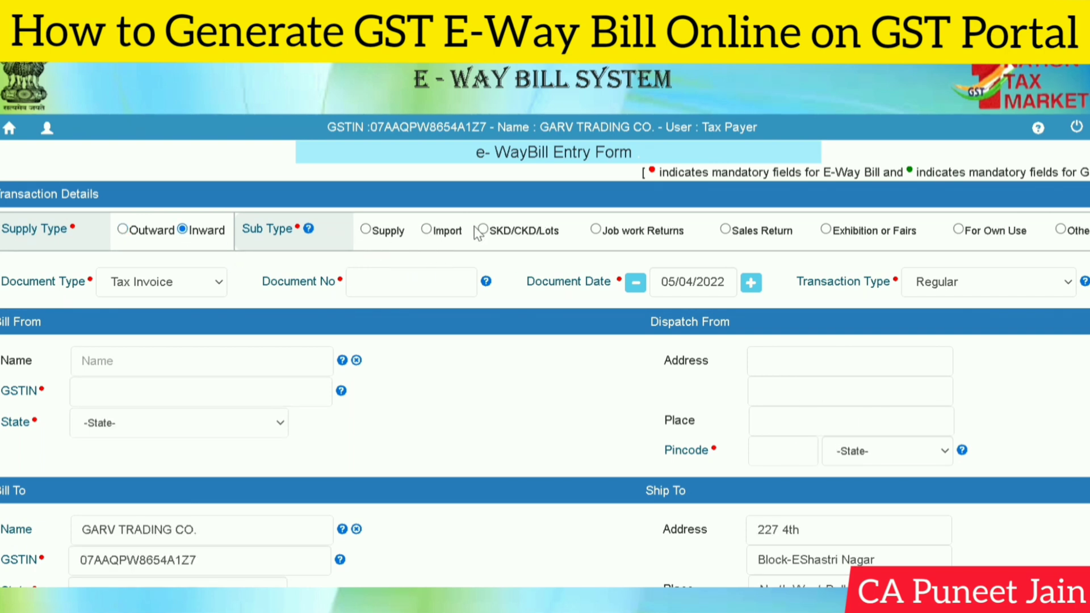
{"action": "left_click", "coordinate": [590, 241]}
{"action": "left_click", "coordinate": [122, 229]}
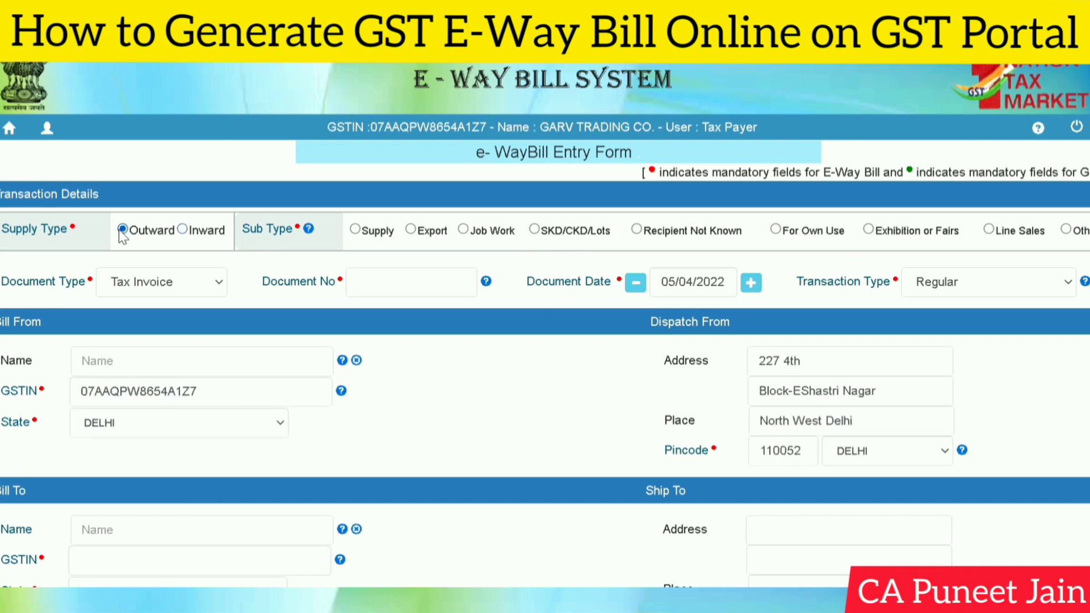
{"action": "left_click", "coordinate": [182, 229]}
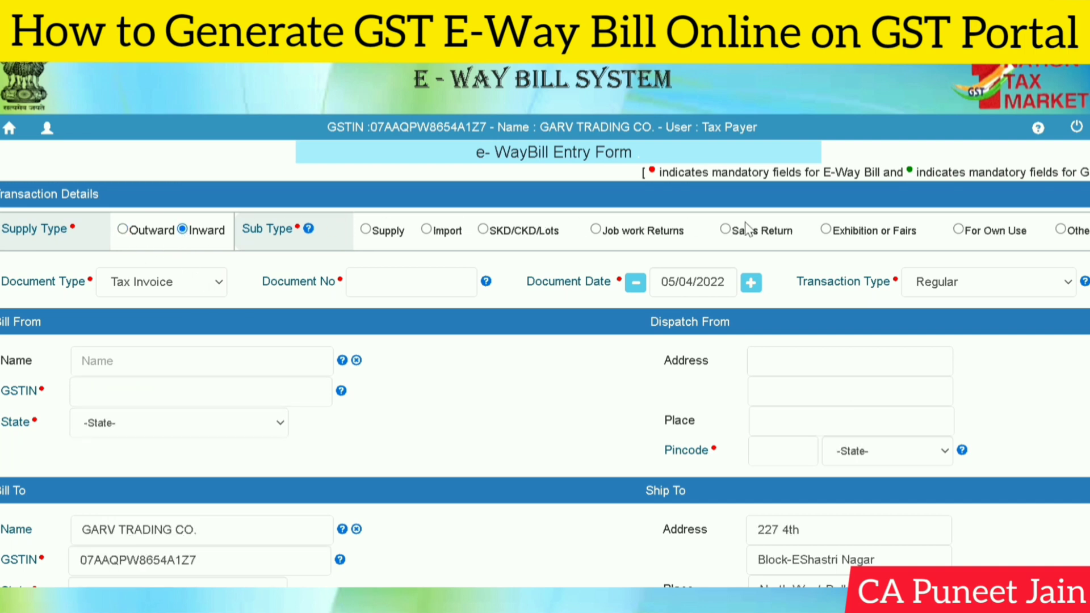
{"action": "left_click", "coordinate": [135, 233]}
{"action": "left_click", "coordinate": [203, 282]}
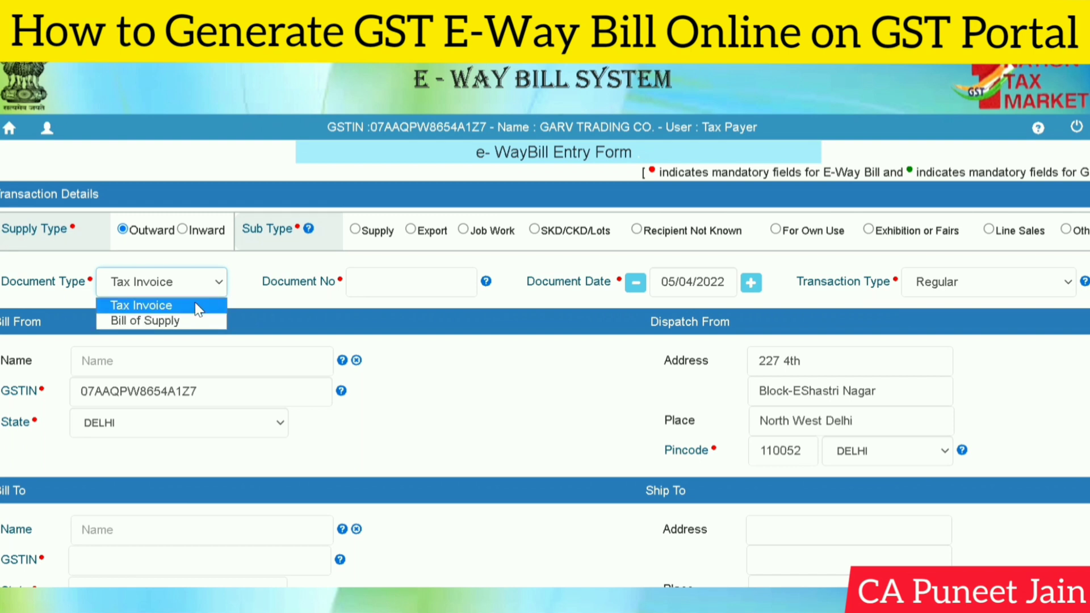
- Keep Tax Invoice as document type and set the document date to 04/04/2022
{"action": "left_click", "coordinate": [192, 306]}
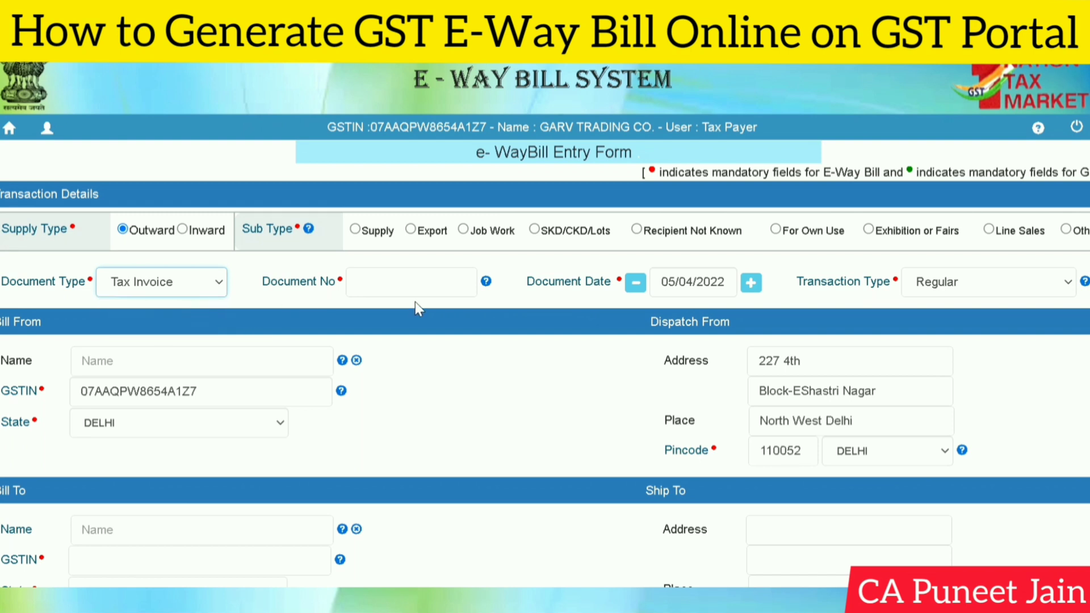
{"action": "left_click", "coordinate": [366, 282]}
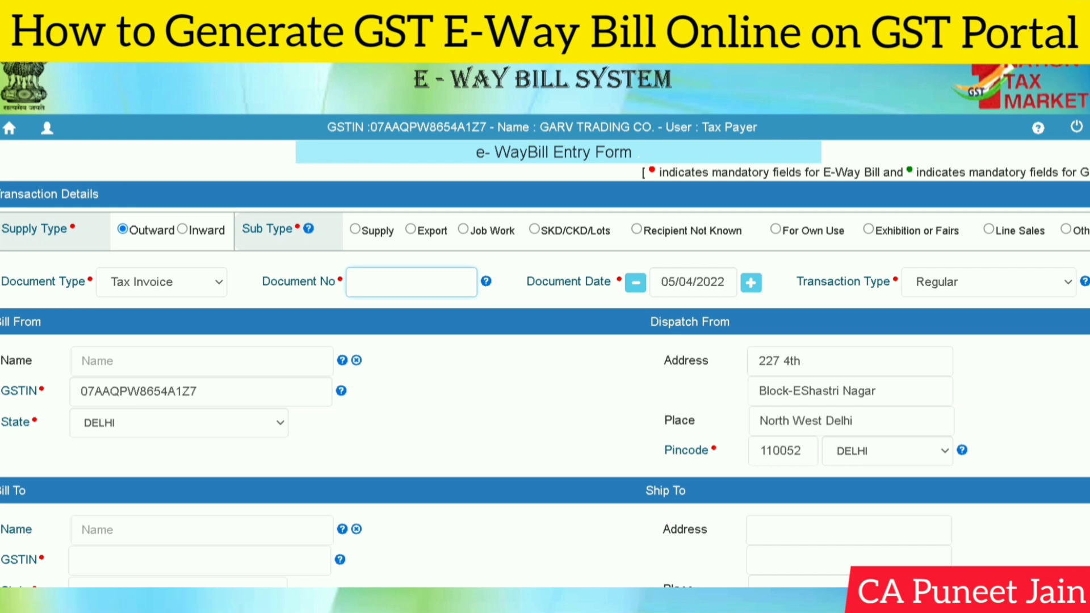
{"action": "left_click", "coordinate": [636, 284]}
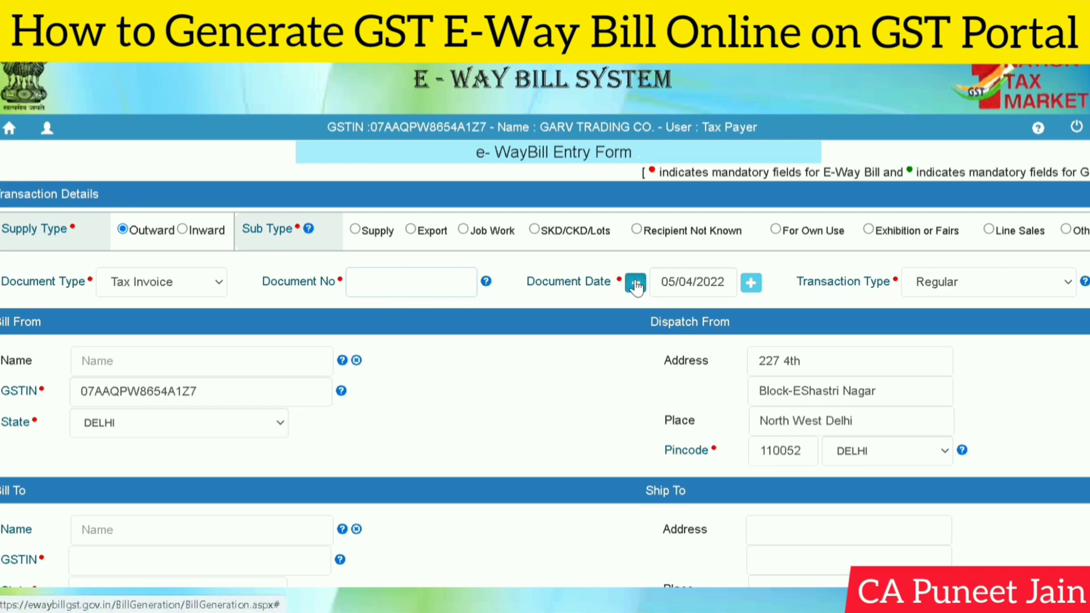
{"action": "left_click", "coordinate": [636, 284]}
{"action": "left_click", "coordinate": [636, 284]}
{"action": "left_click", "coordinate": [636, 284]}
{"action": "left_click", "coordinate": [636, 284]}
{"action": "left_click", "coordinate": [636, 284]}
{"action": "left_click", "coordinate": [751, 283]}
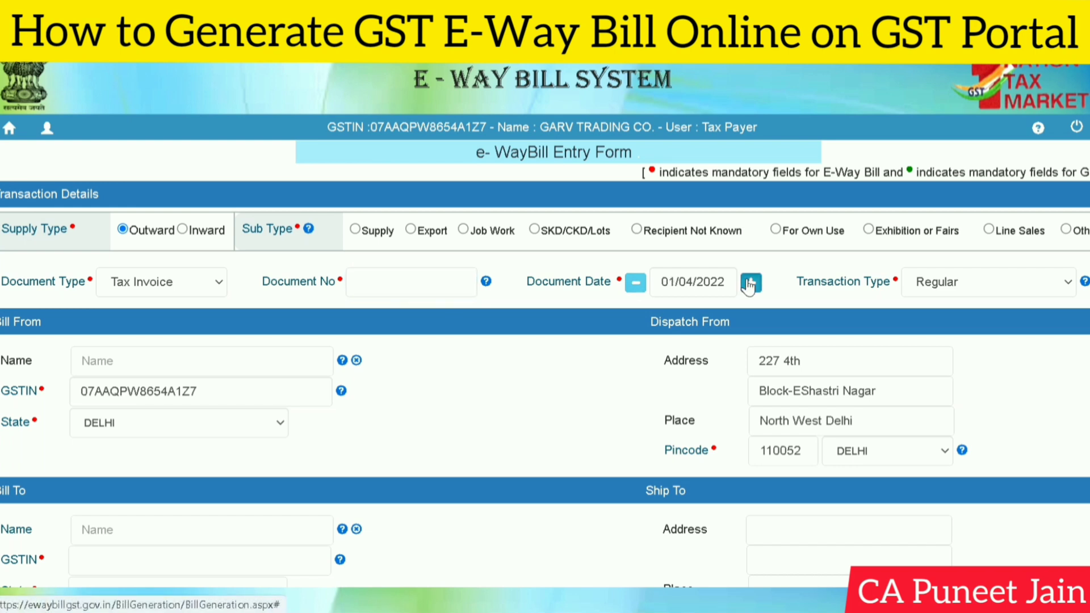
{"action": "left_click", "coordinate": [750, 283]}
{"action": "left_click", "coordinate": [751, 283]}
{"action": "left_click", "coordinate": [750, 282]}
{"action": "left_click", "coordinate": [750, 283]}
{"action": "left_click", "coordinate": [635, 282]}
{"action": "left_click", "coordinate": [636, 283]}
{"action": "left_click", "coordinate": [636, 282]}
{"action": "left_click", "coordinate": [636, 283]}
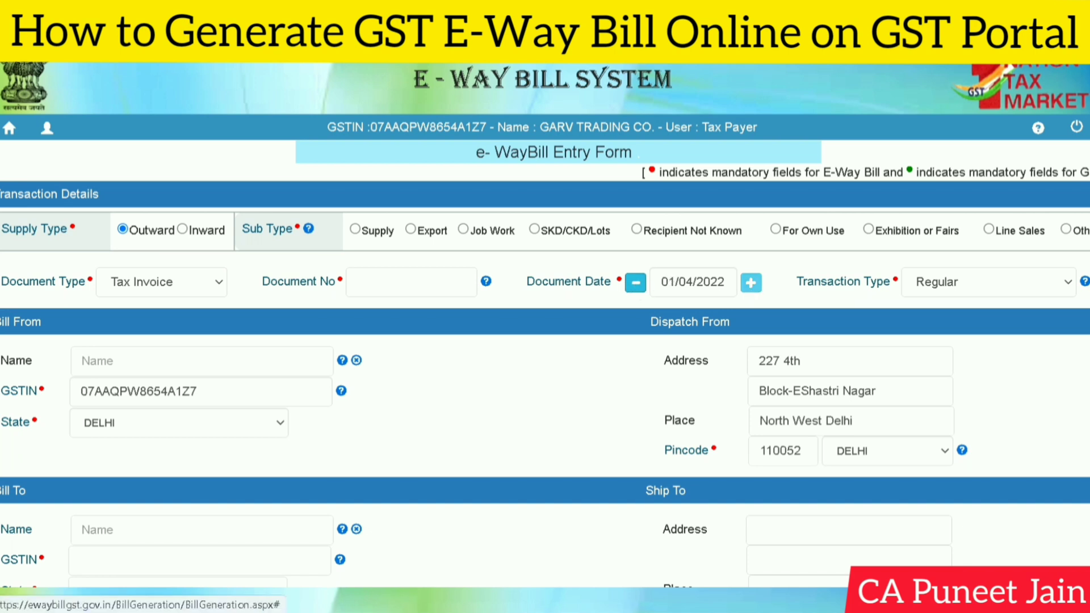
{"action": "left_click", "coordinate": [752, 282]}
{"action": "double_click", "coordinate": [751, 282]}
- Keep Regular as the transaction type and confirm Tax Invoice as the document type
{"action": "left_click", "coordinate": [970, 287]}
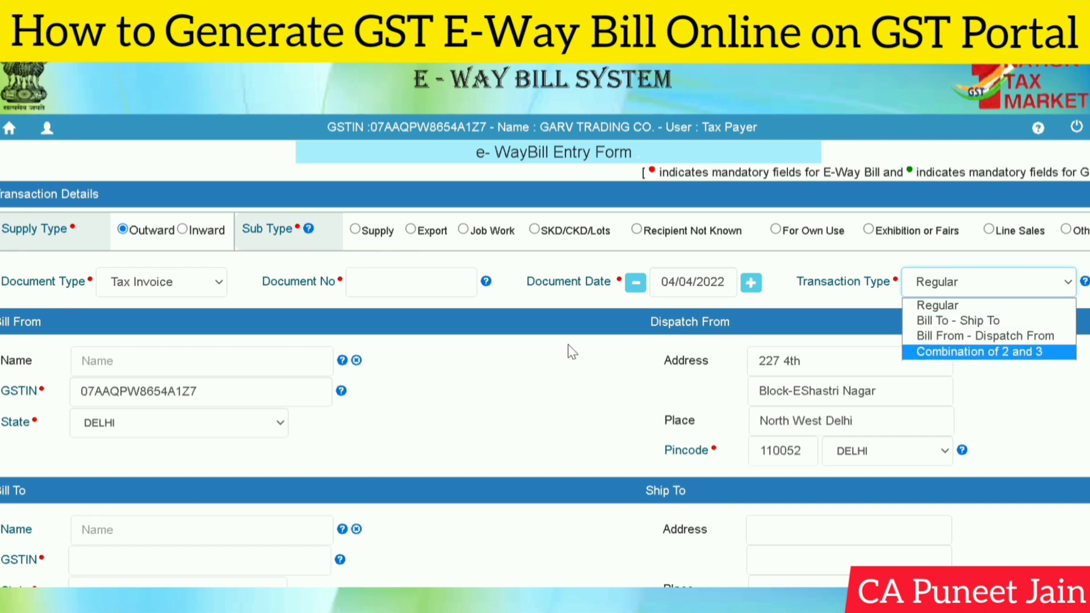
{"action": "left_click", "coordinate": [972, 309]}
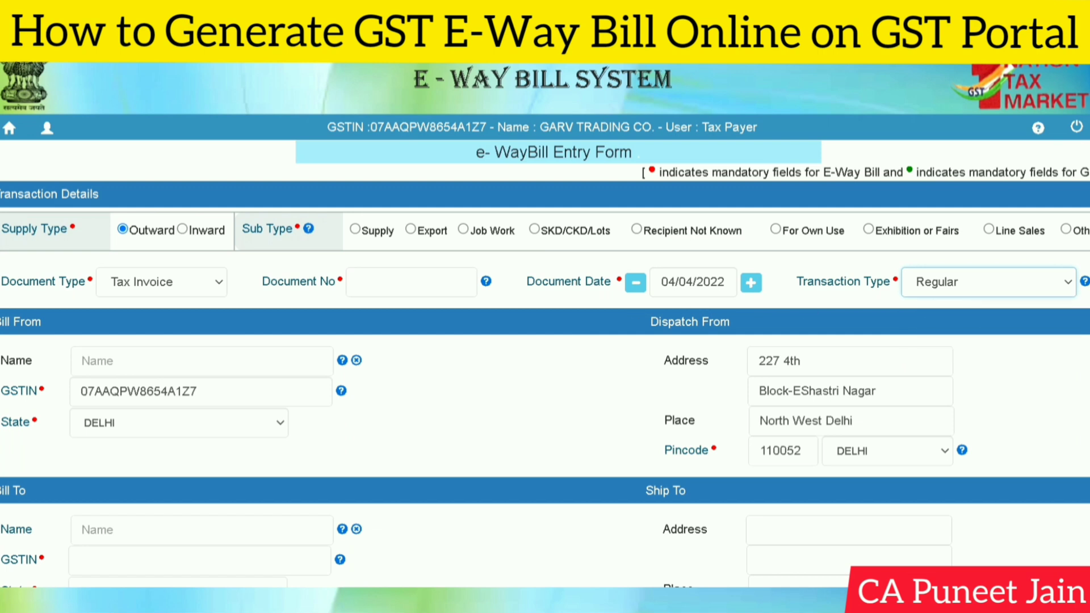
{"action": "left_click", "coordinate": [184, 282]}
{"action": "left_click", "coordinate": [185, 281]}
{"action": "left_click", "coordinate": [184, 281]}
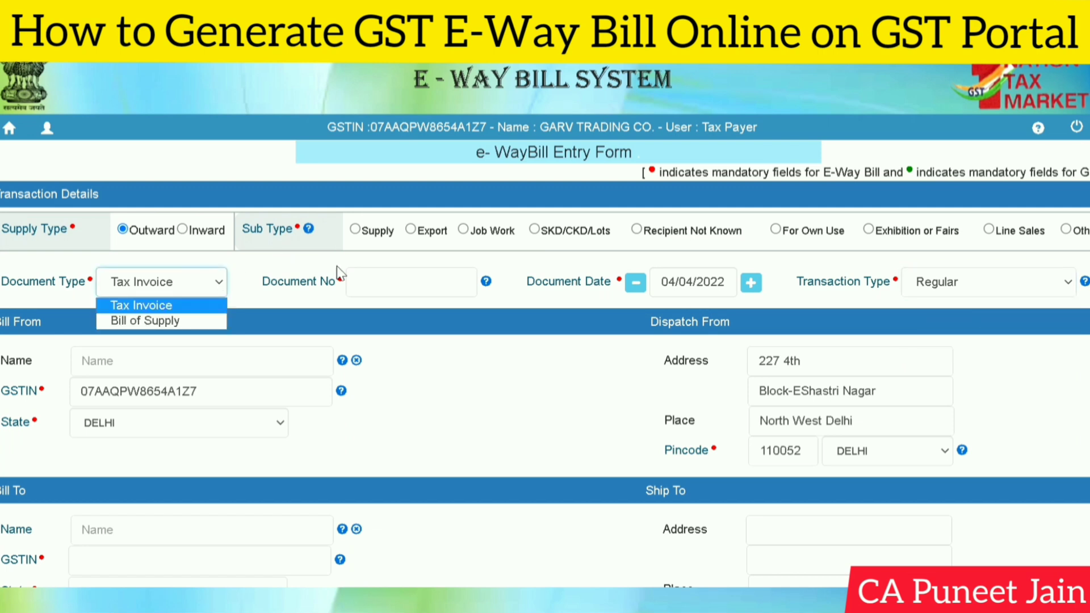
{"action": "left_click", "coordinate": [353, 281]}
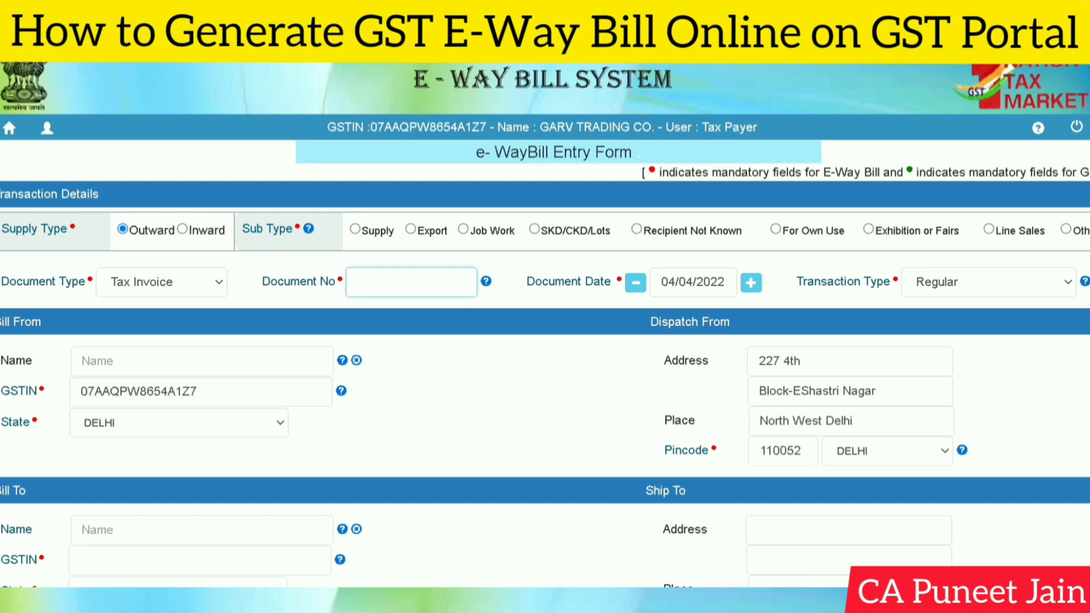
- Enter document number 435 and review the Bill From name and GSTIN fields
{"action": "type", "text": "435"}
{"action": "scroll", "coordinate": [545, 324], "scroll_direction": "down", "scroll_amount": 2}
{"action": "left_click", "coordinate": [202, 238]}
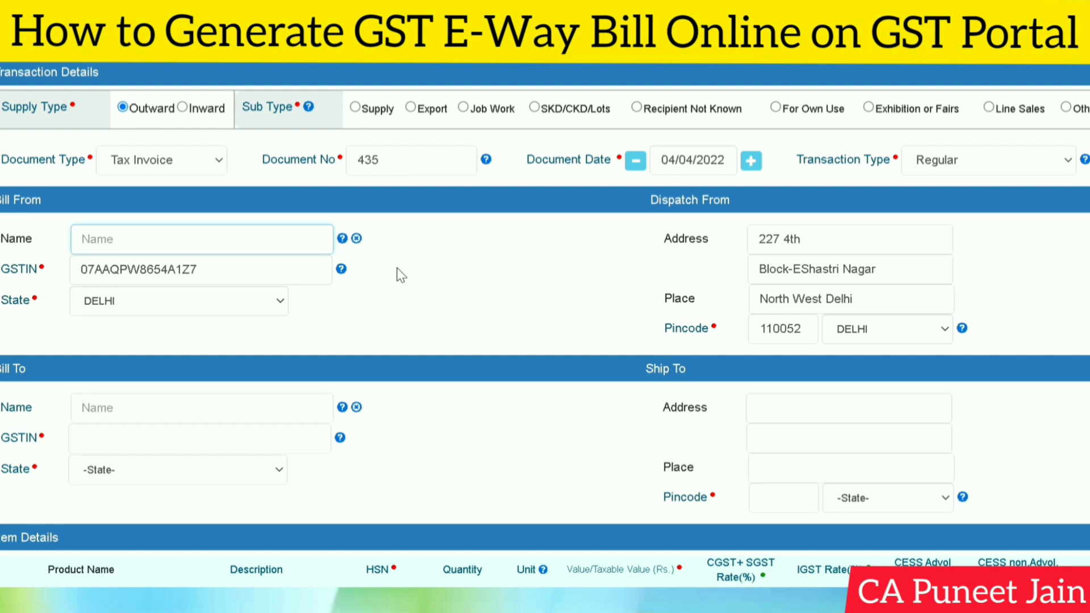
{"action": "left_click", "coordinate": [410, 322]}
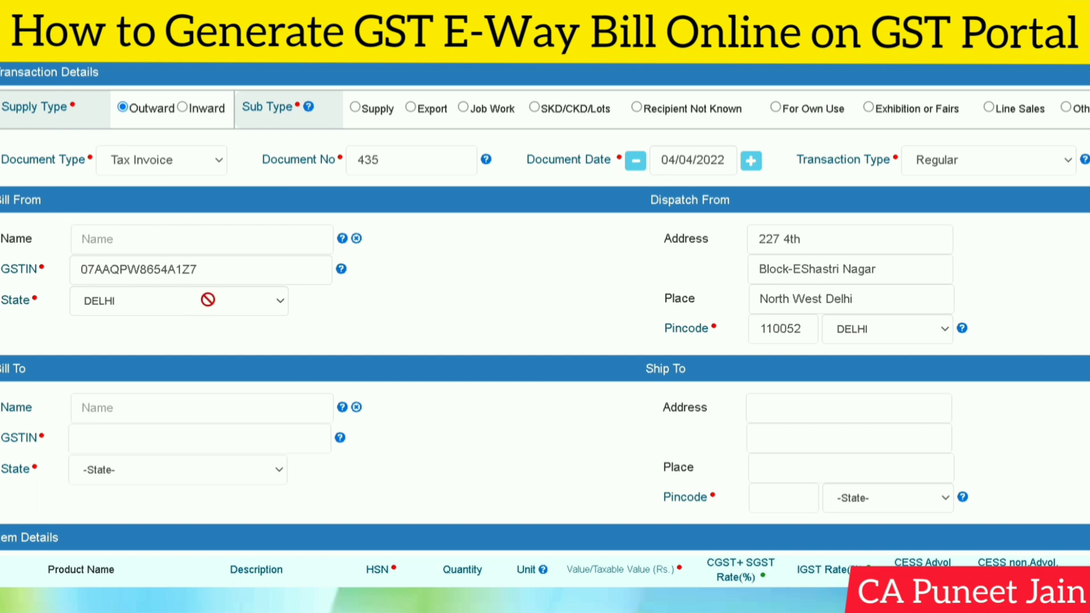
{"action": "left_click", "coordinate": [201, 270]}
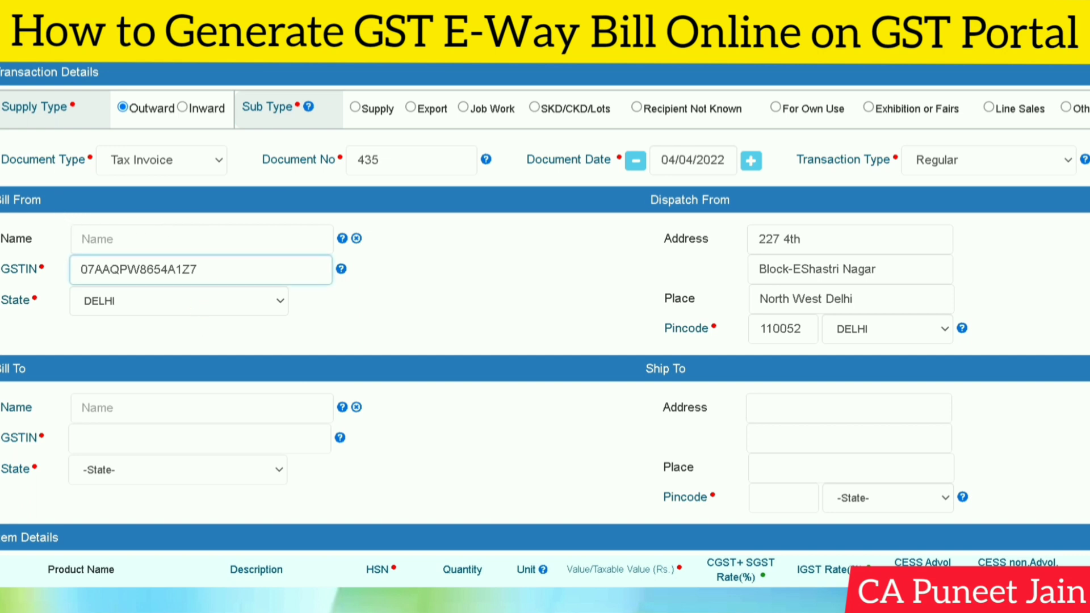
{"action": "scroll", "coordinate": [1082, 303], "scroll_direction": "down", "scroll_amount": 1}
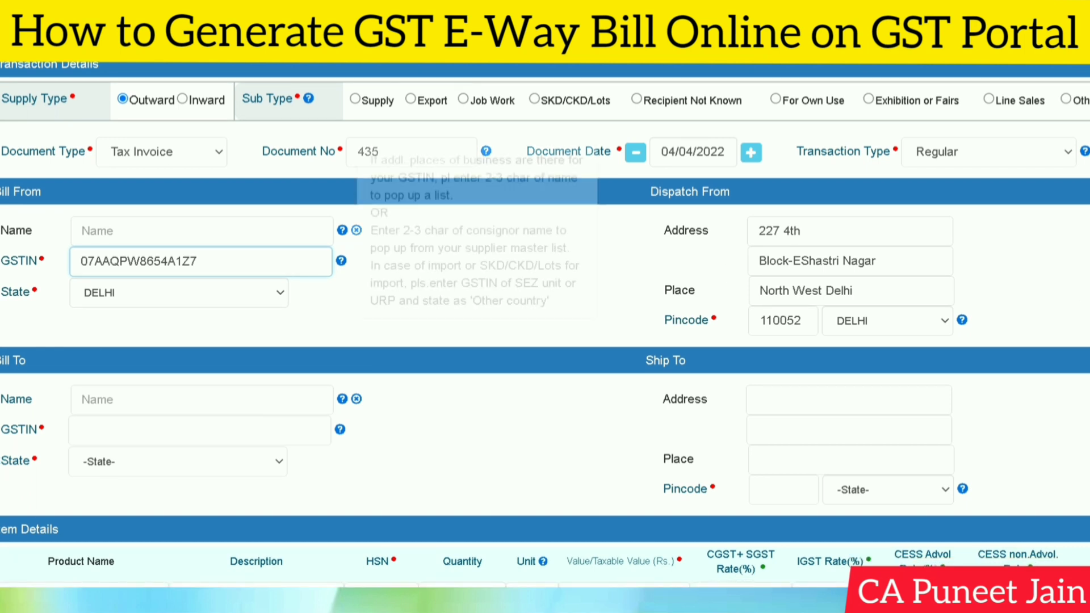
{"action": "left_click", "coordinate": [202, 232]}
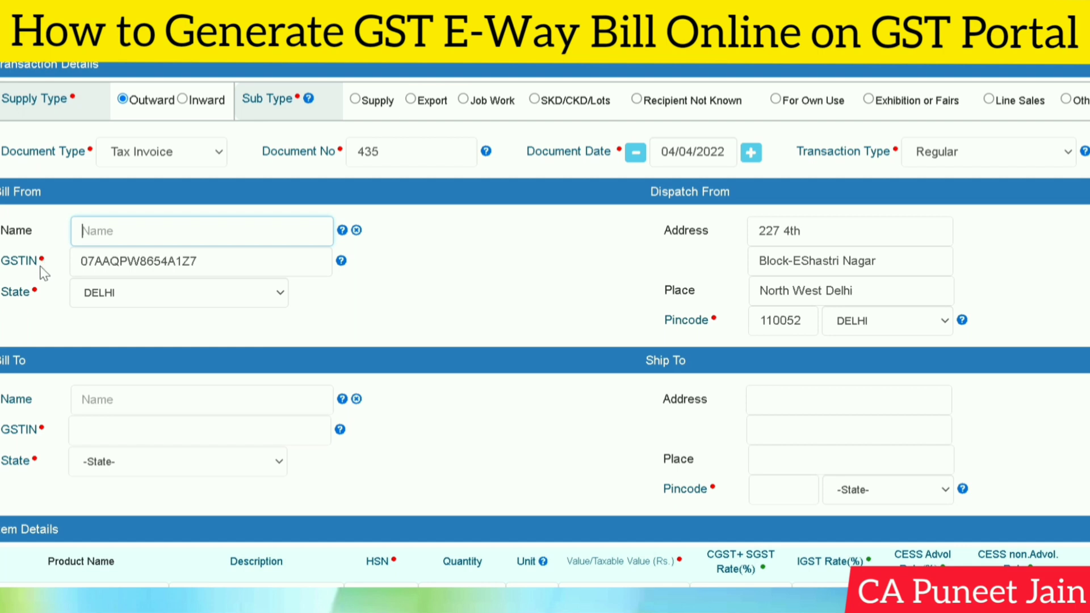
{"action": "scroll", "coordinate": [800, 334], "scroll_direction": "down", "scroll_amount": 2}
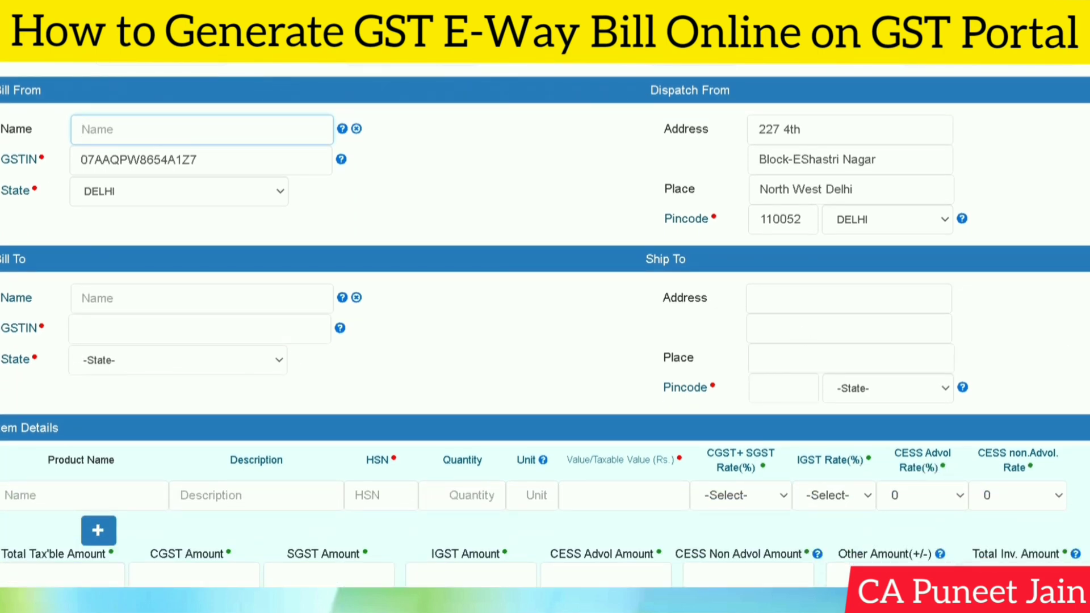
- Enter the recipient's GSTIN in Bill To so the Delhi Ship To address auto-fills
{"action": "left_click", "coordinate": [199, 330]}
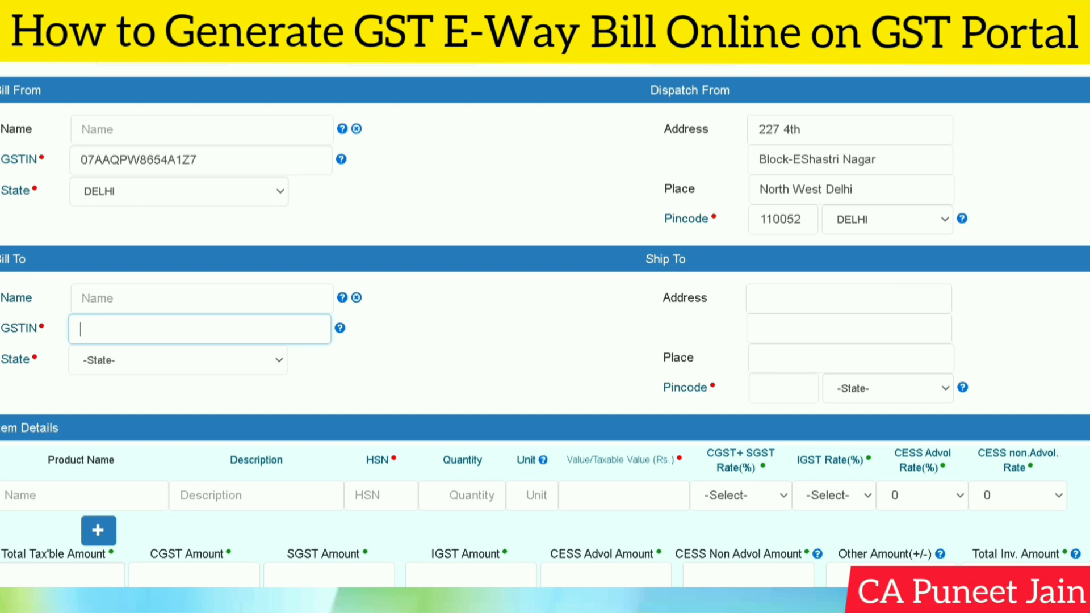
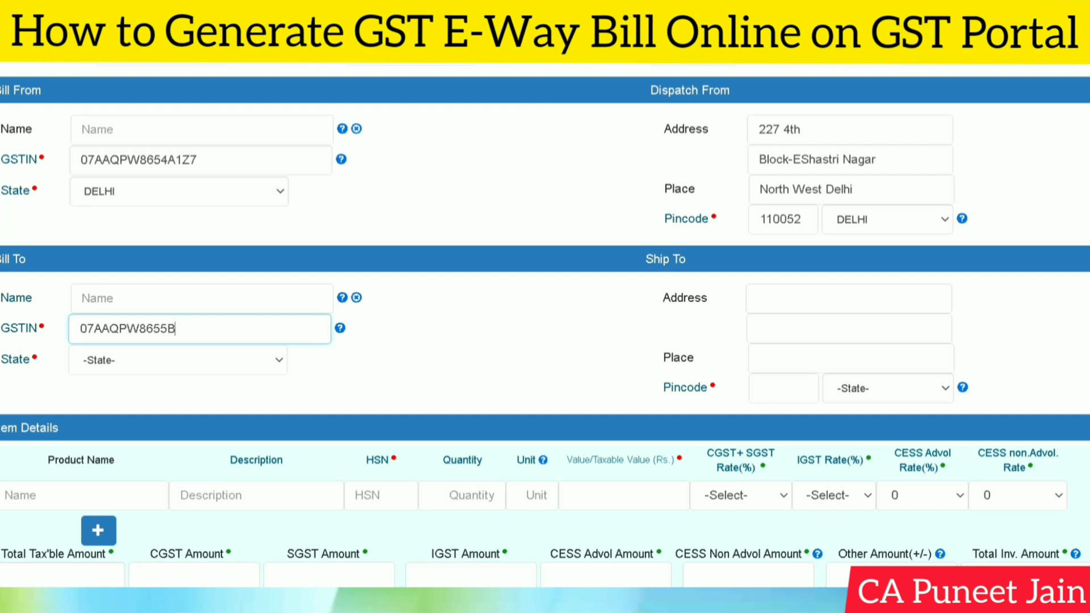
{"action": "left_click", "coordinate": [505, 340]}
{"action": "scroll", "coordinate": [341, 358], "scroll_direction": "down", "scroll_amount": 1}
{"action": "scroll", "coordinate": [491, 252], "scroll_direction": "down", "scroll_amount": 4}
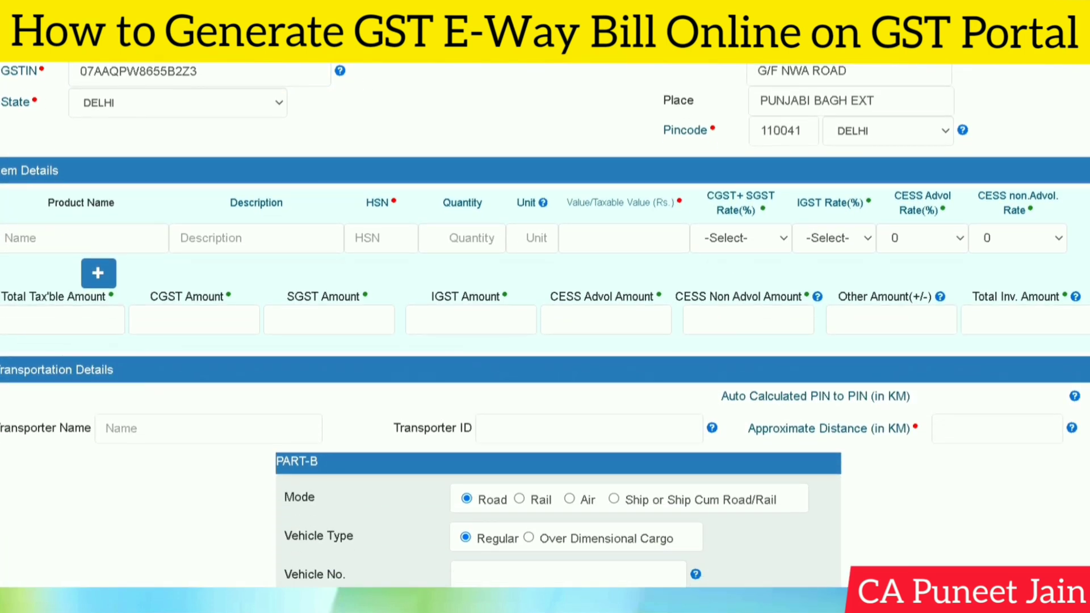
- Step through the item row's product name, description and HSN code fields
{"action": "left_click", "coordinate": [84, 239]}
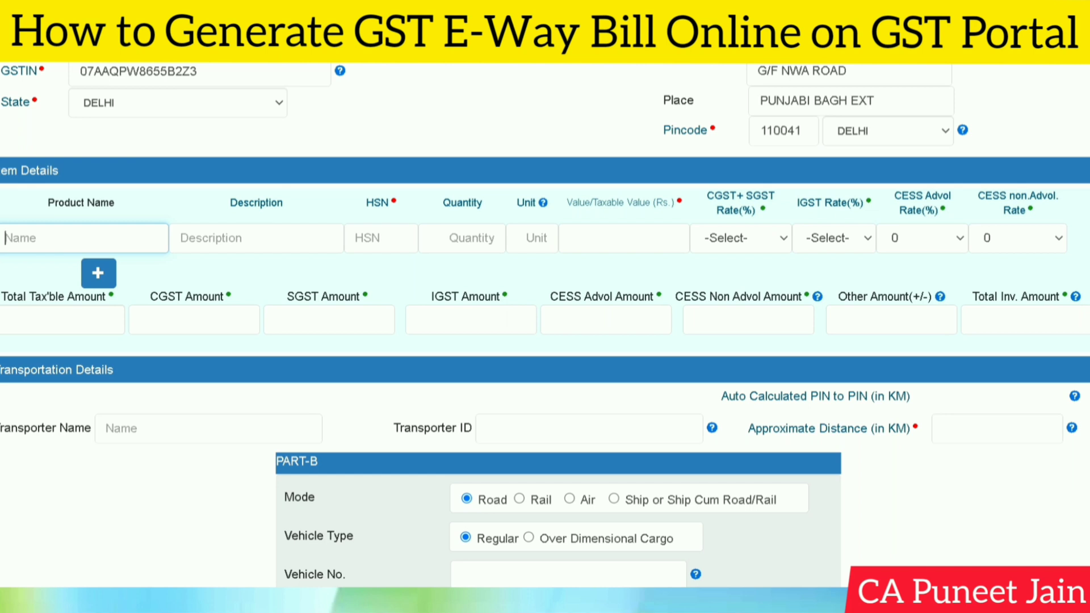
{"action": "left_click", "coordinate": [256, 238]}
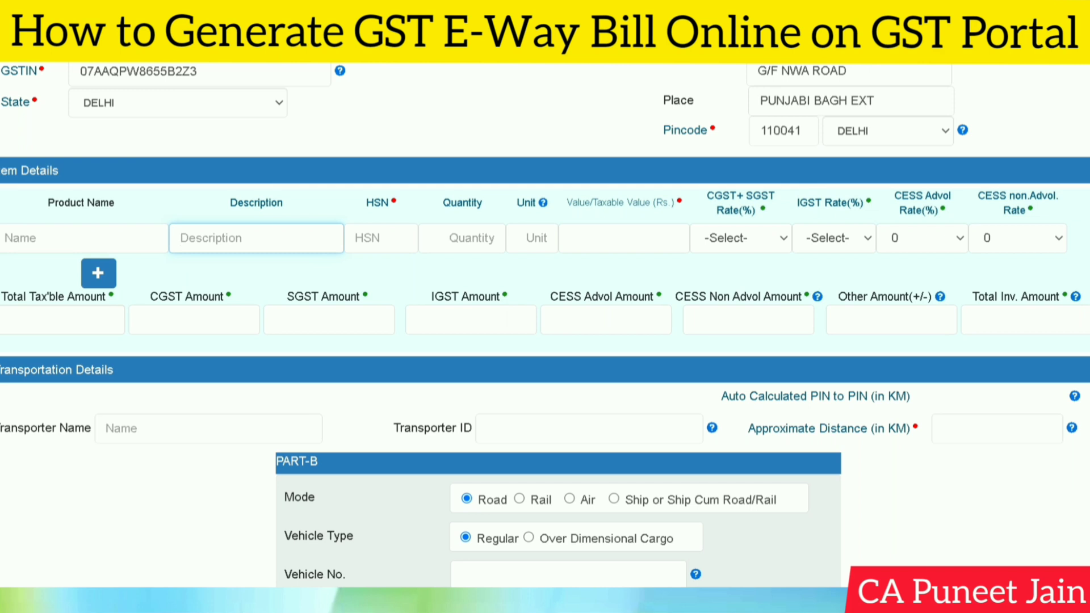
{"action": "left_click", "coordinate": [381, 238]}
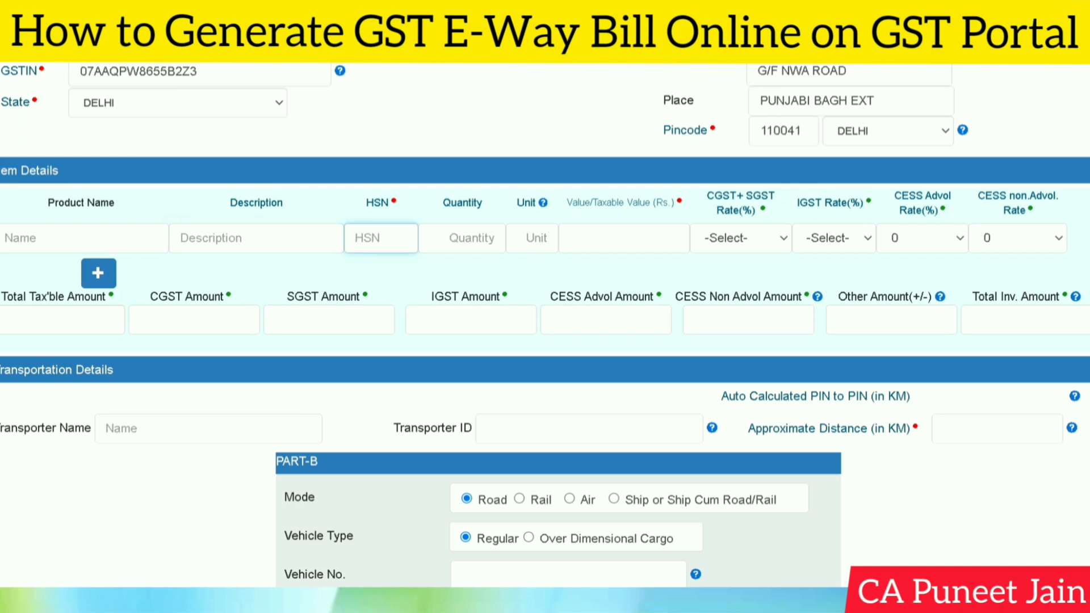
- Enter product name fABRIC, description WOVEN and HSN code 5806 for the item
{"action": "left_click", "coordinate": [462, 237]}
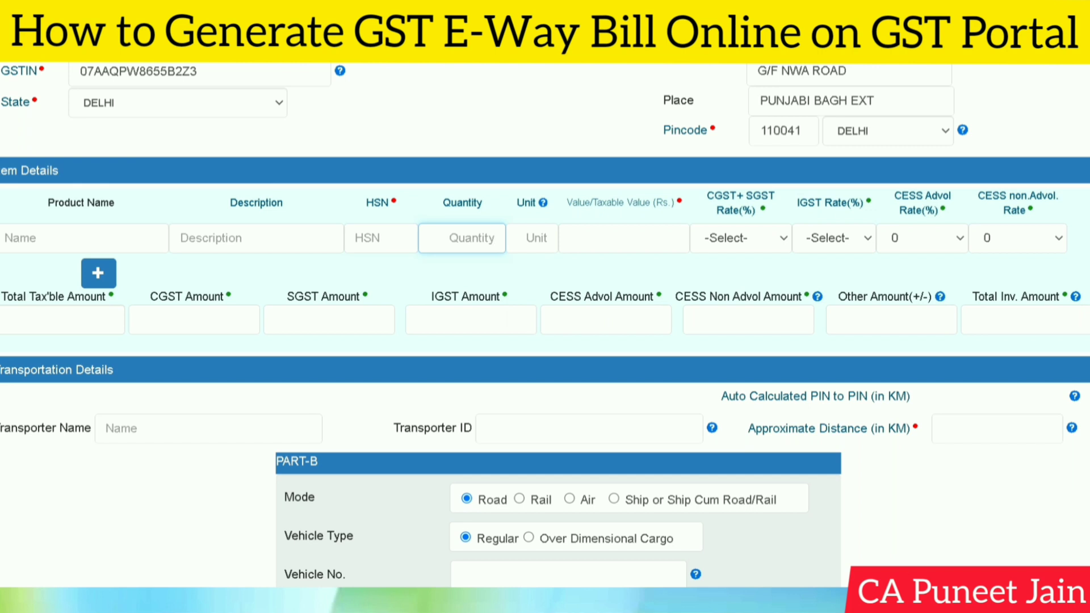
{"action": "left_click", "coordinate": [536, 237]}
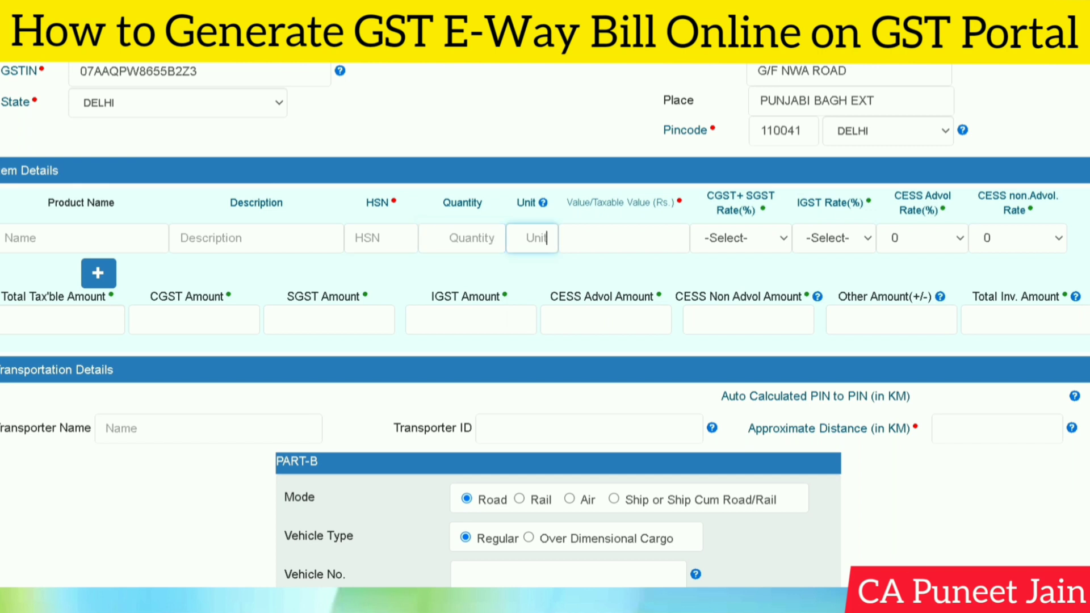
{"action": "left_click", "coordinate": [465, 238]}
{"action": "left_click", "coordinate": [68, 238]}
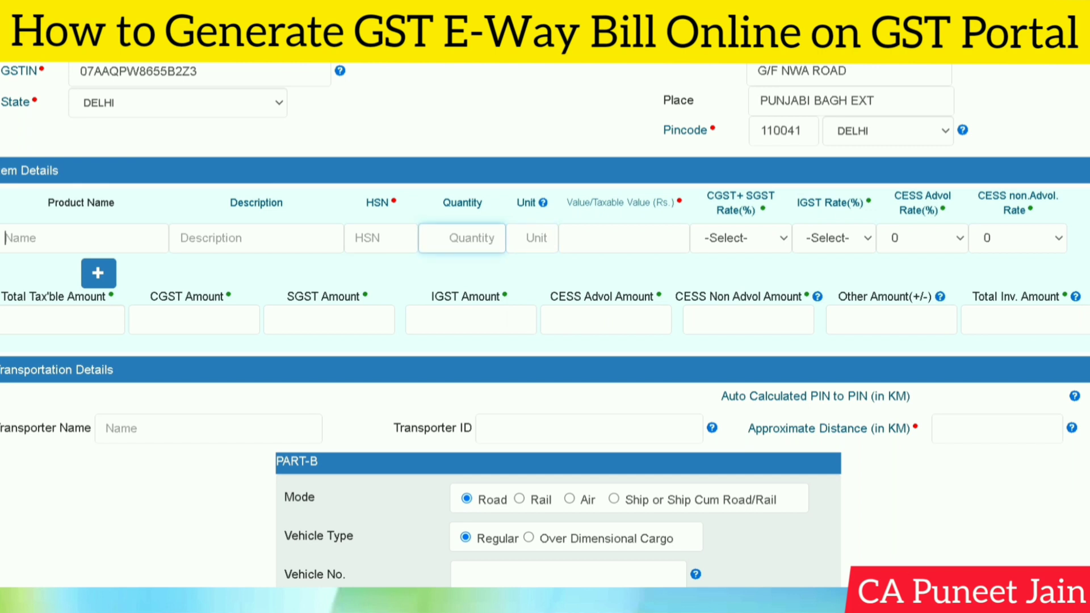
{"action": "type", "text": "fABRIC"}
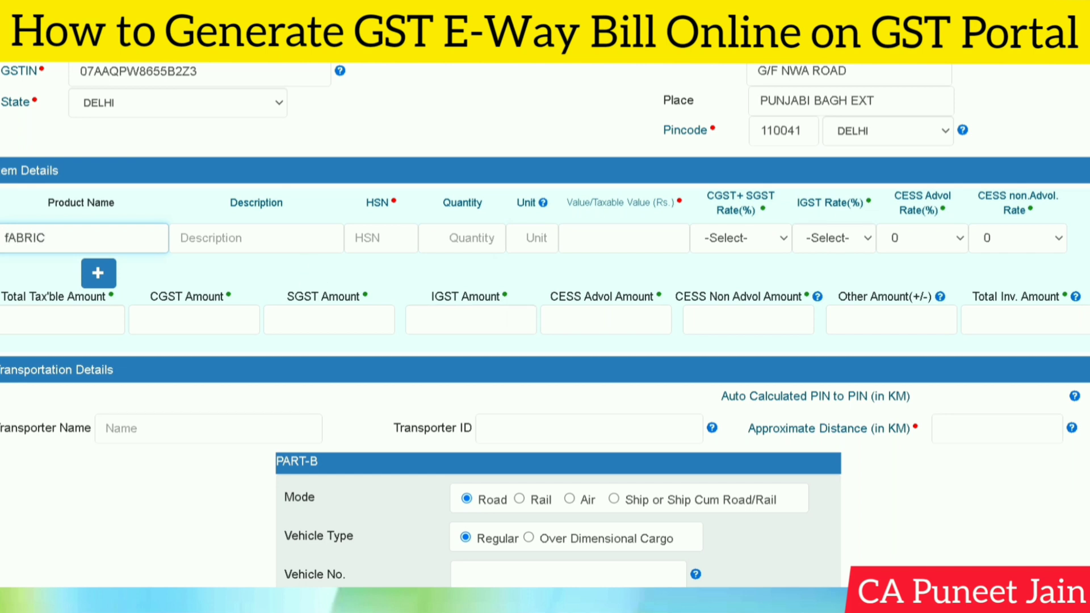
{"action": "left_click", "coordinate": [278, 240]}
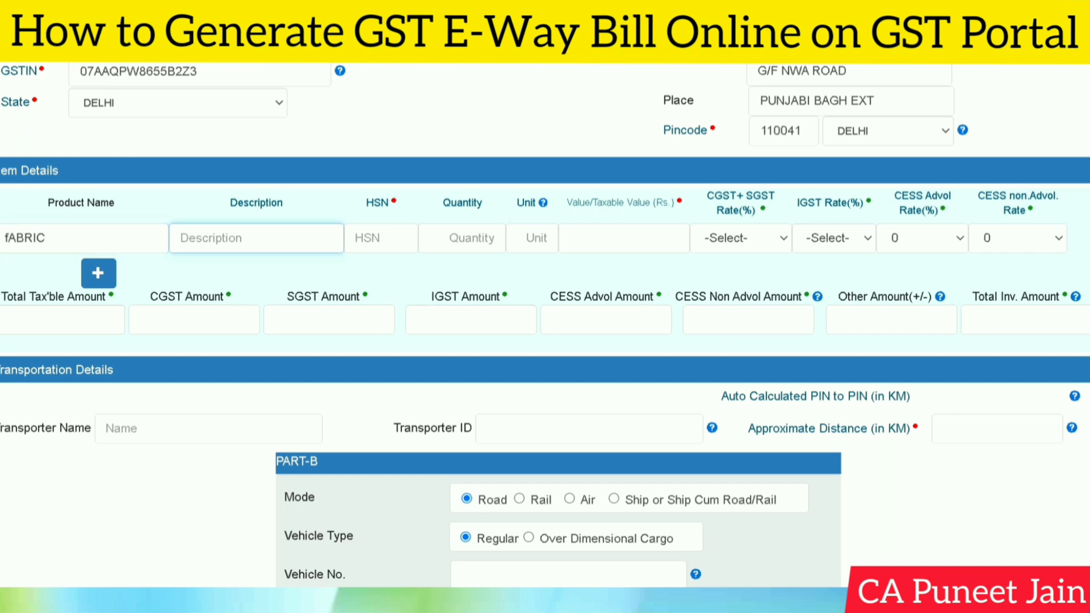
{"action": "type", "text": "WOVEN"}
{"action": "left_click", "coordinate": [381, 239]}
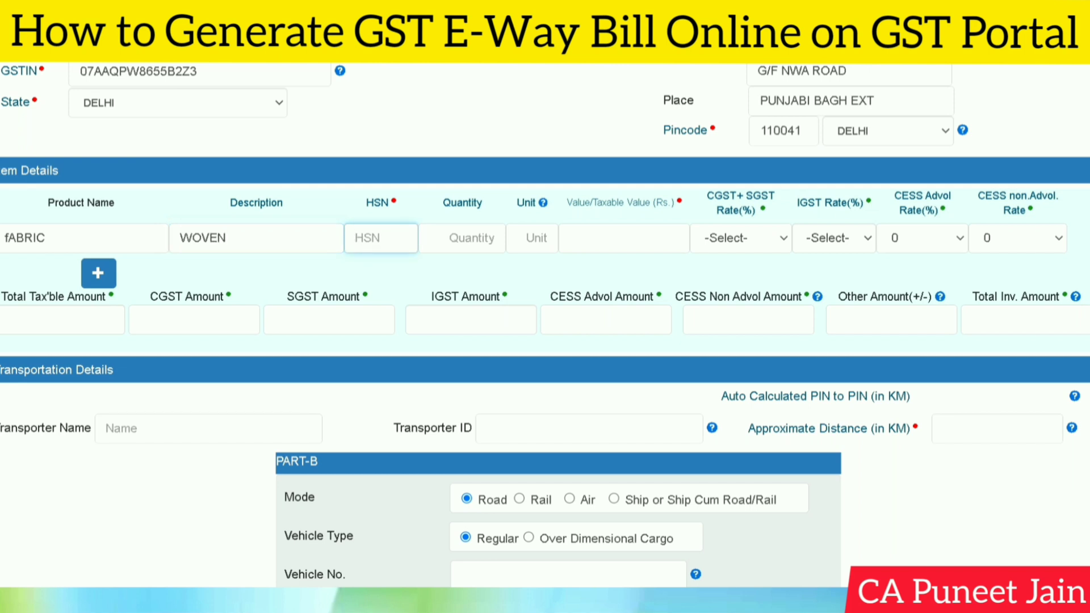
{"action": "type", "text": "5806"}
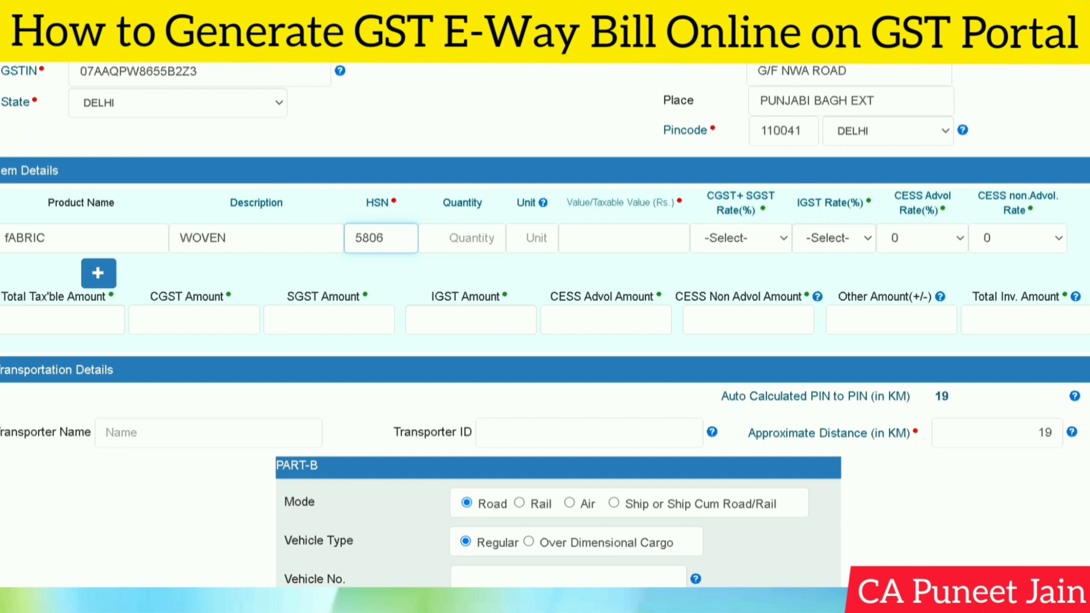
- Set the item quantity to 400, unit PCS and taxable value 100000
{"action": "left_click", "coordinate": [462, 239]}
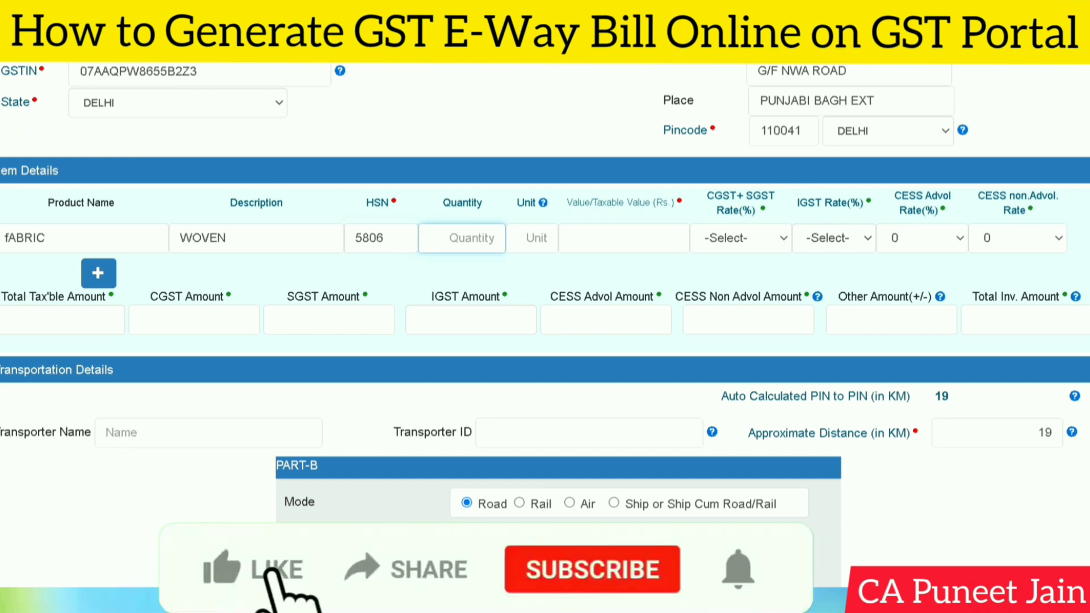
{"action": "type", "text": "400"}
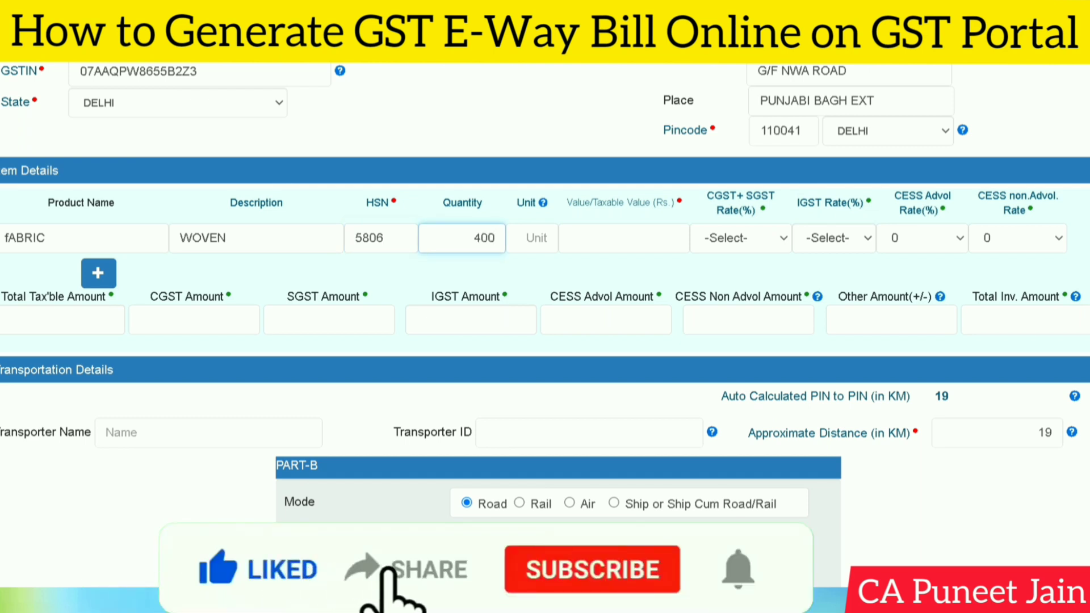
{"action": "left_click", "coordinate": [534, 238]}
{"action": "type", "text": "PCS"}
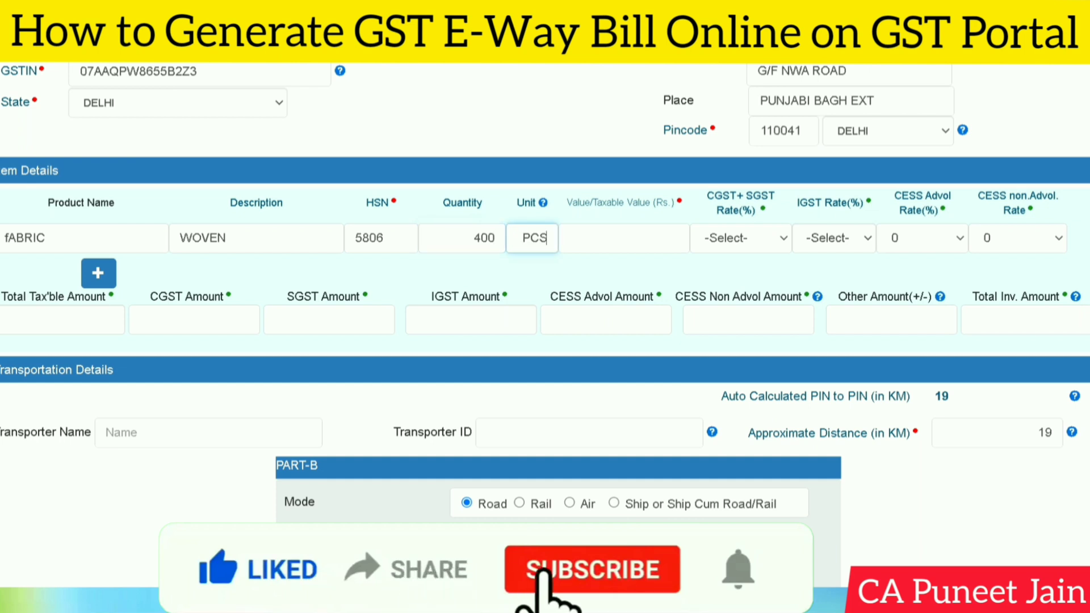
{"action": "left_click", "coordinate": [624, 238]}
{"action": "type", "text": "10"}
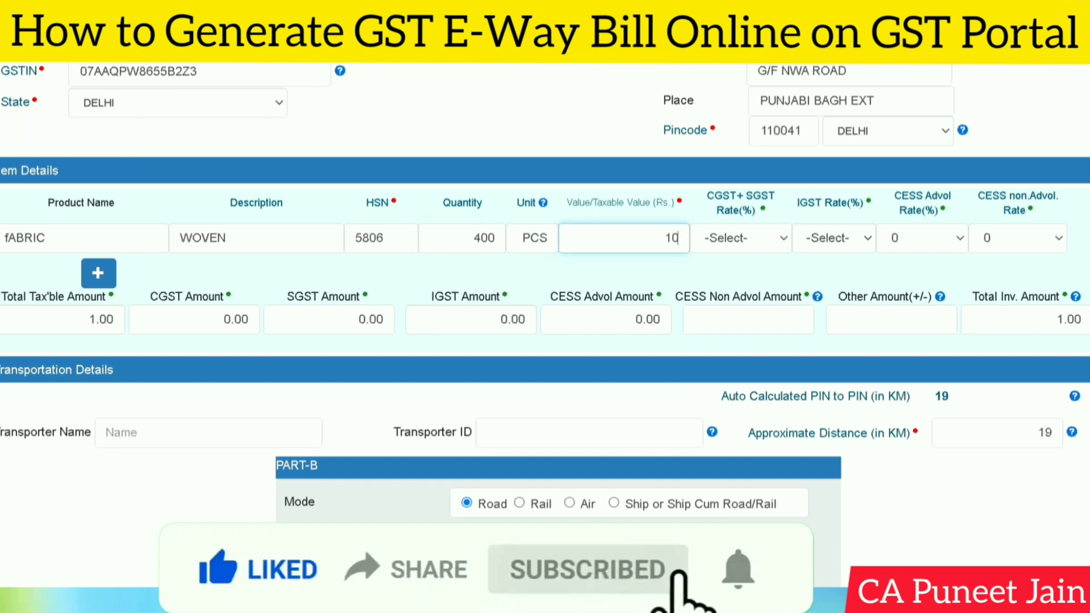
{"action": "type", "text": "0000"}
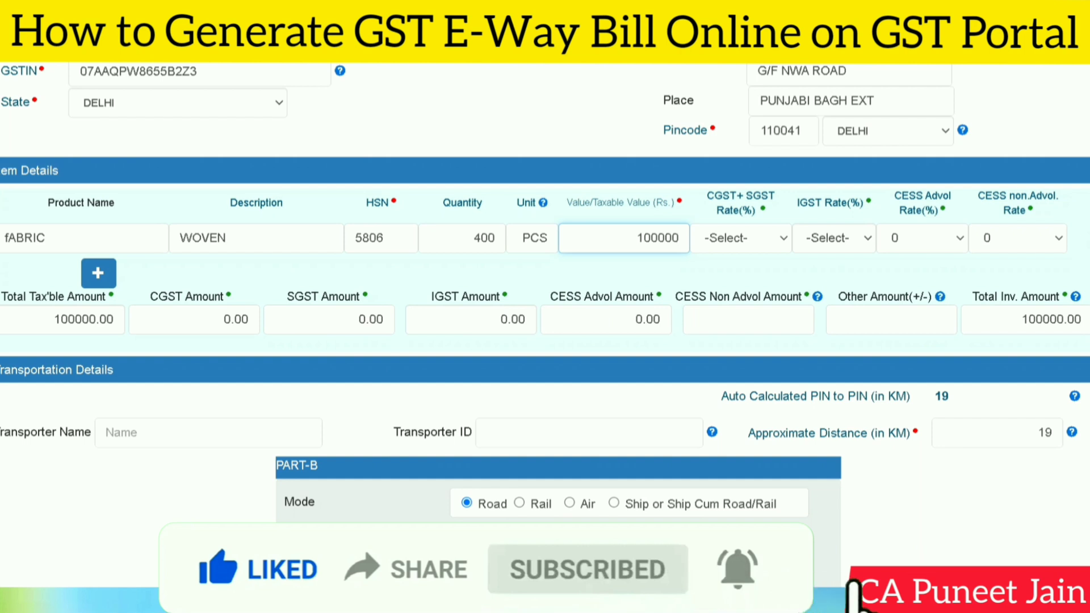
{"action": "left_click", "coordinate": [761, 241]}
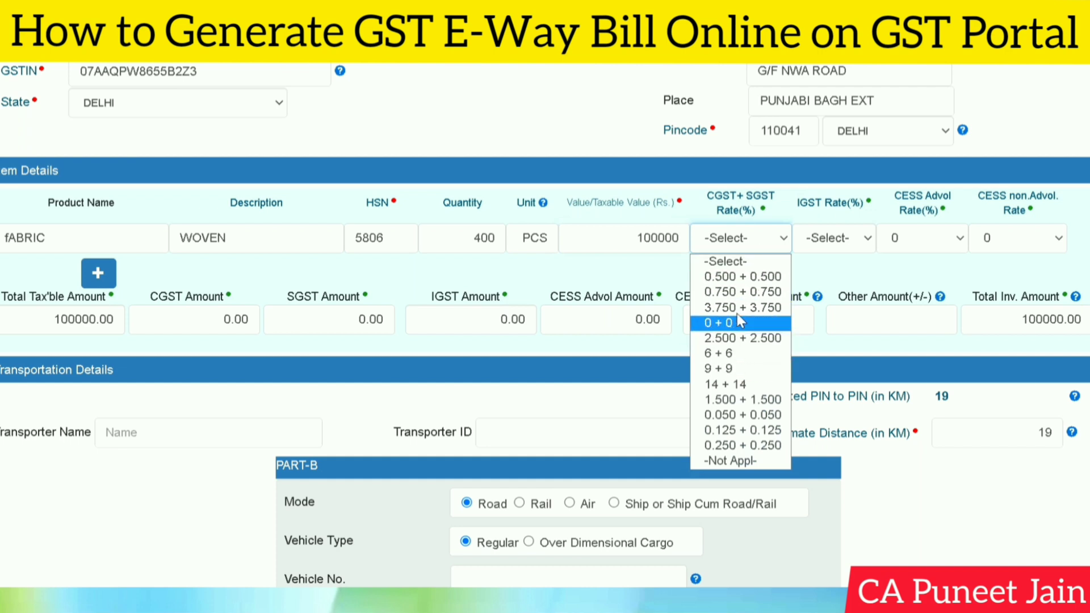
- Select the 2.500 + 2.500 CGST+SGST rate and move down to the transporter name field
{"action": "left_click", "coordinate": [739, 338]}
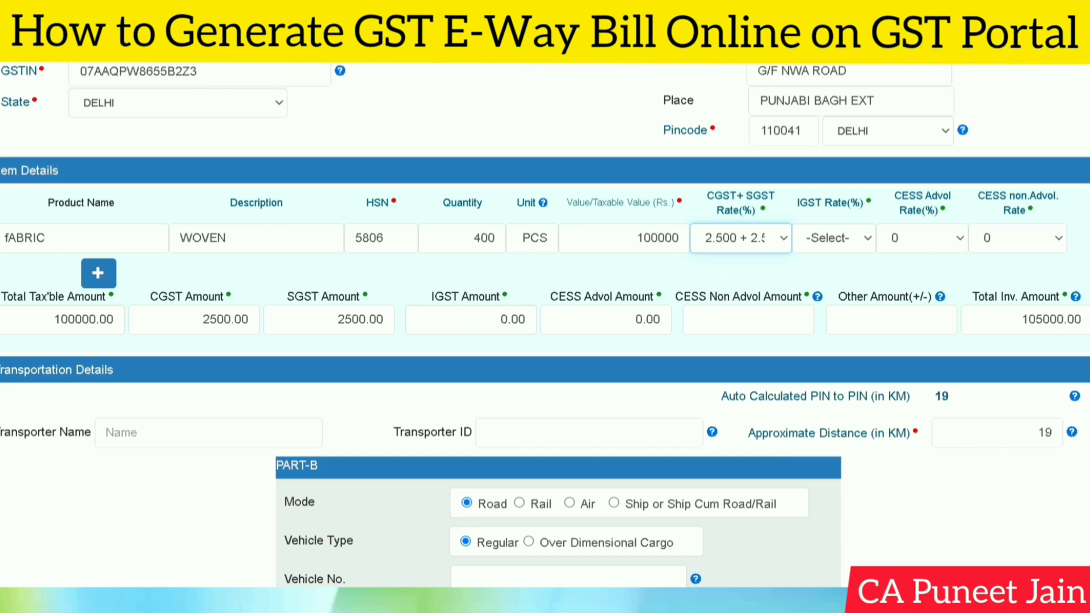
{"action": "scroll", "coordinate": [545, 325], "scroll_direction": "down", "scroll_amount": 2}
{"action": "scroll", "coordinate": [545, 325], "scroll_direction": "down", "scroll_amount": 2}
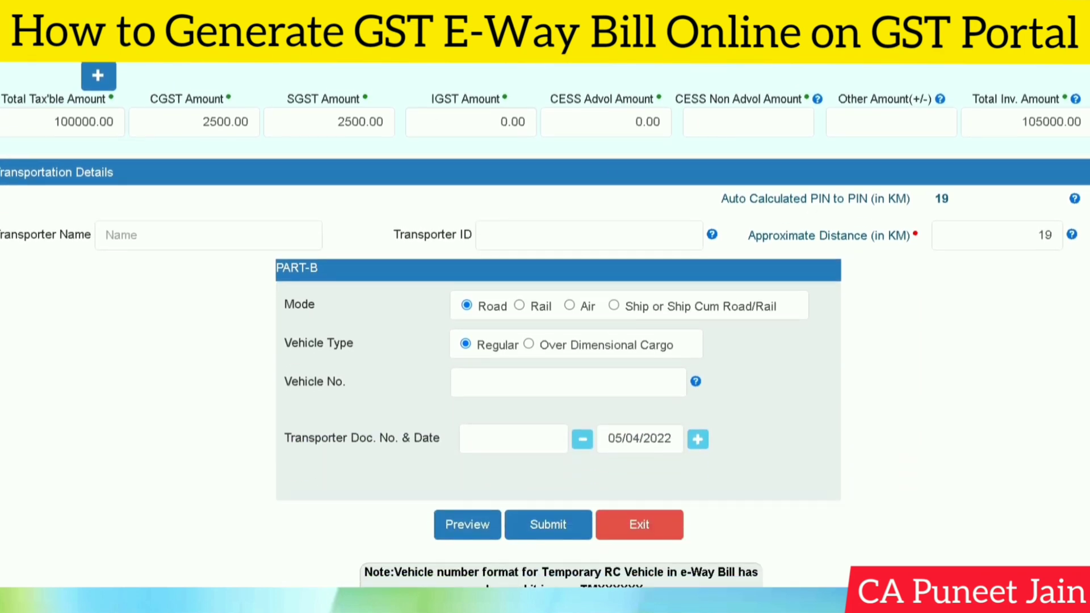
{"action": "left_click", "coordinate": [149, 228]}
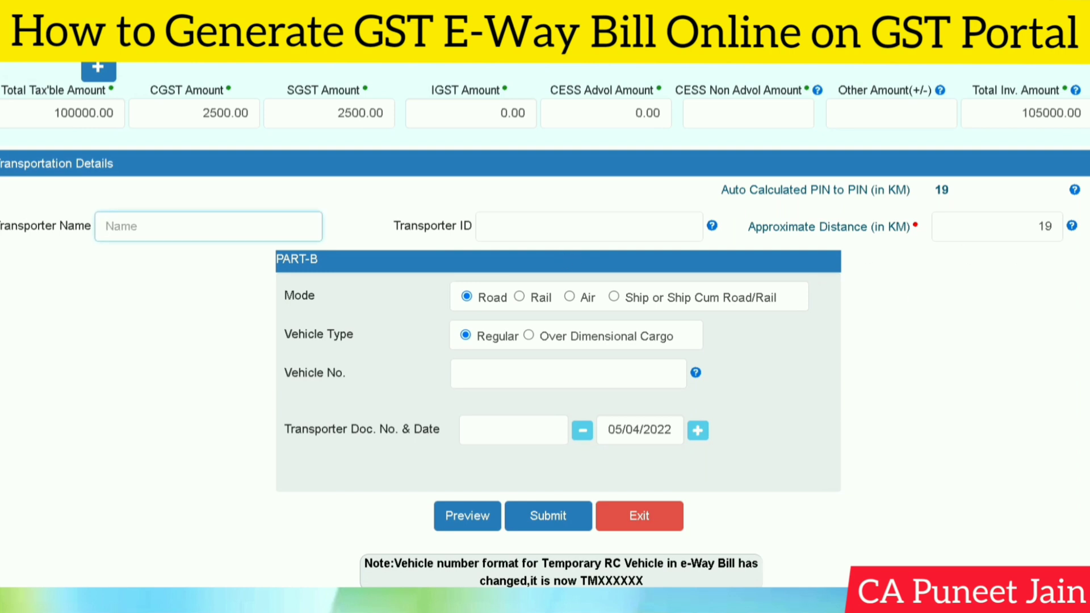
{"action": "scroll", "coordinate": [545, 324], "scroll_direction": "down", "scroll_amount": 1}
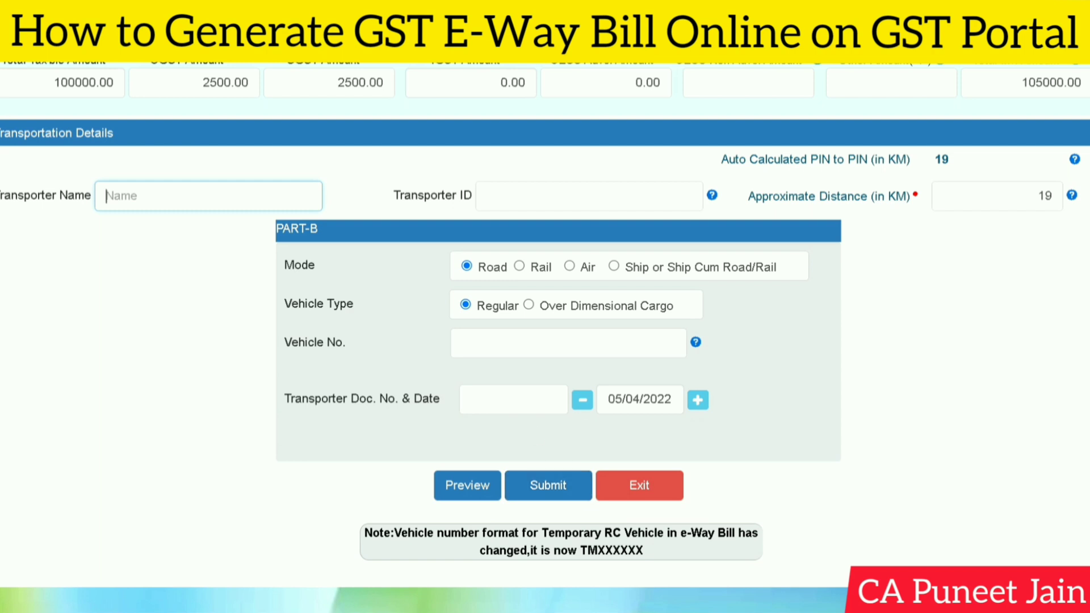
- Enter transporter document number 01 and move the document date forward to 05/04/2022
{"action": "left_click", "coordinate": [514, 400]}
{"action": "type", "text": "01"}
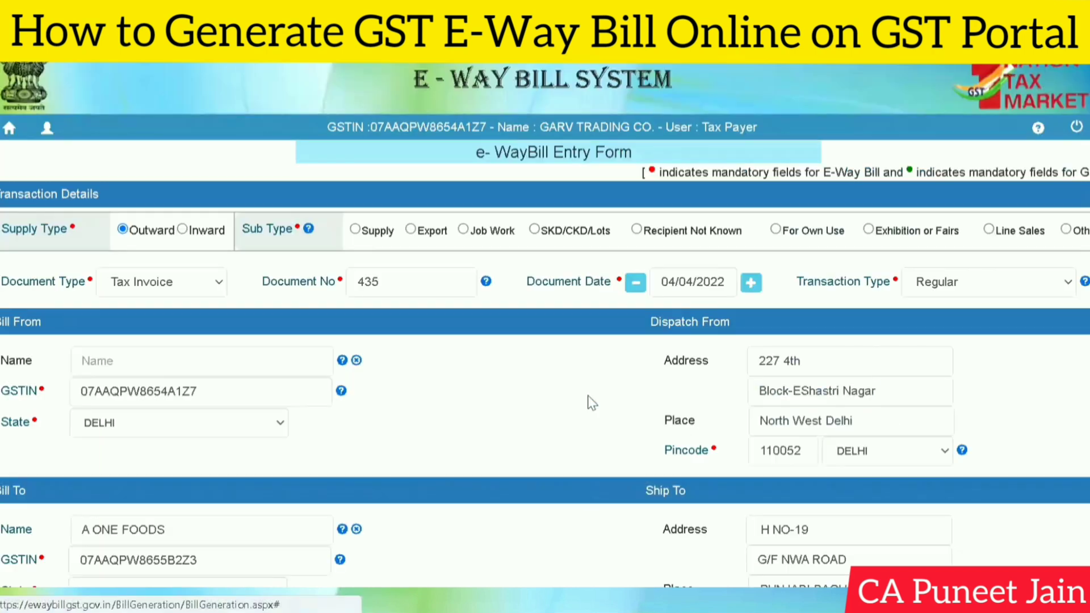
{"action": "triple_click", "coordinate": [817, 377]}
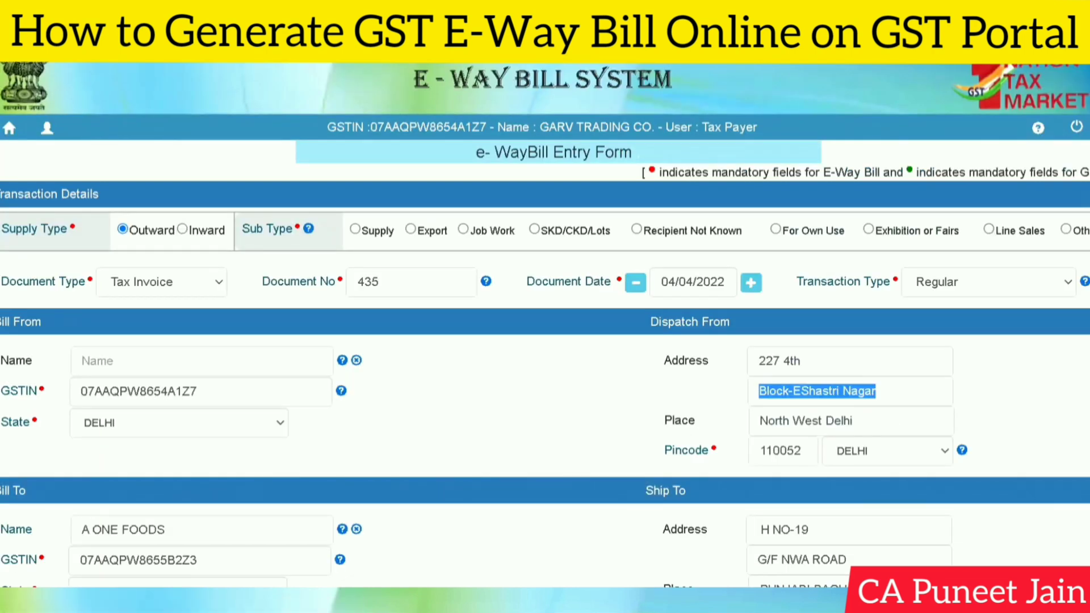
{"action": "scroll", "coordinate": [698, 295], "scroll_direction": "down", "scroll_amount": 1}
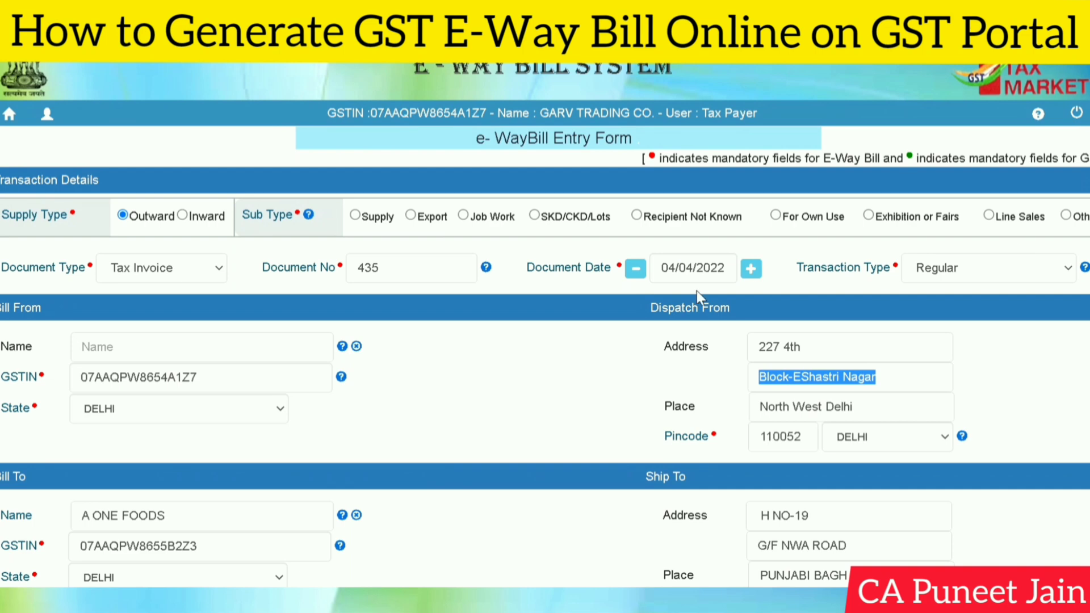
{"action": "left_click", "coordinate": [751, 268]}
{"action": "scroll", "coordinate": [750, 269], "scroll_direction": "up", "scroll_amount": 1}
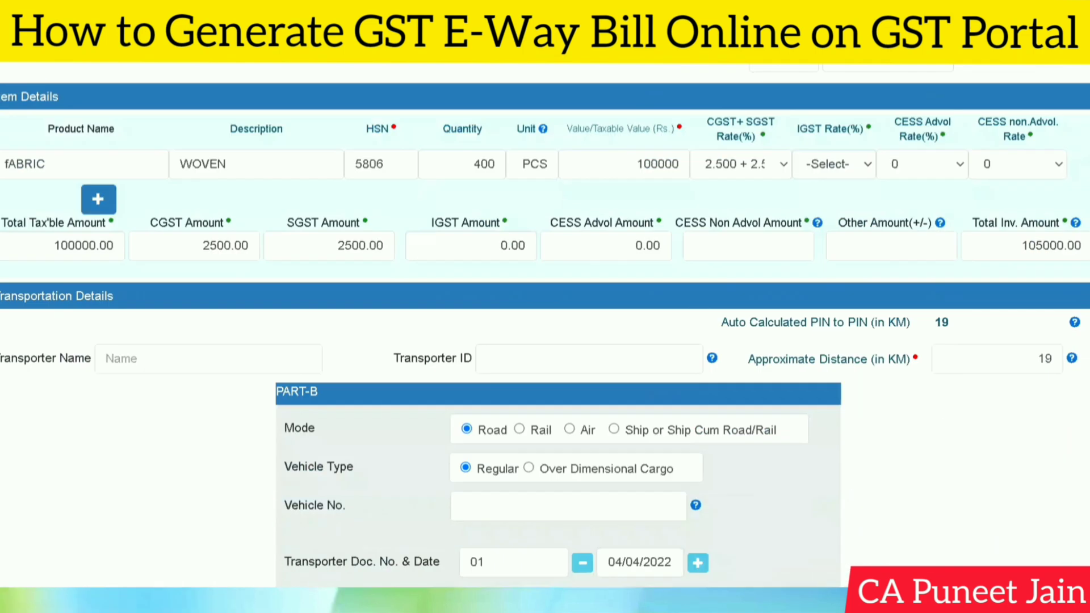
{"action": "scroll", "coordinate": [545, 324], "scroll_direction": "down", "scroll_amount": 3}
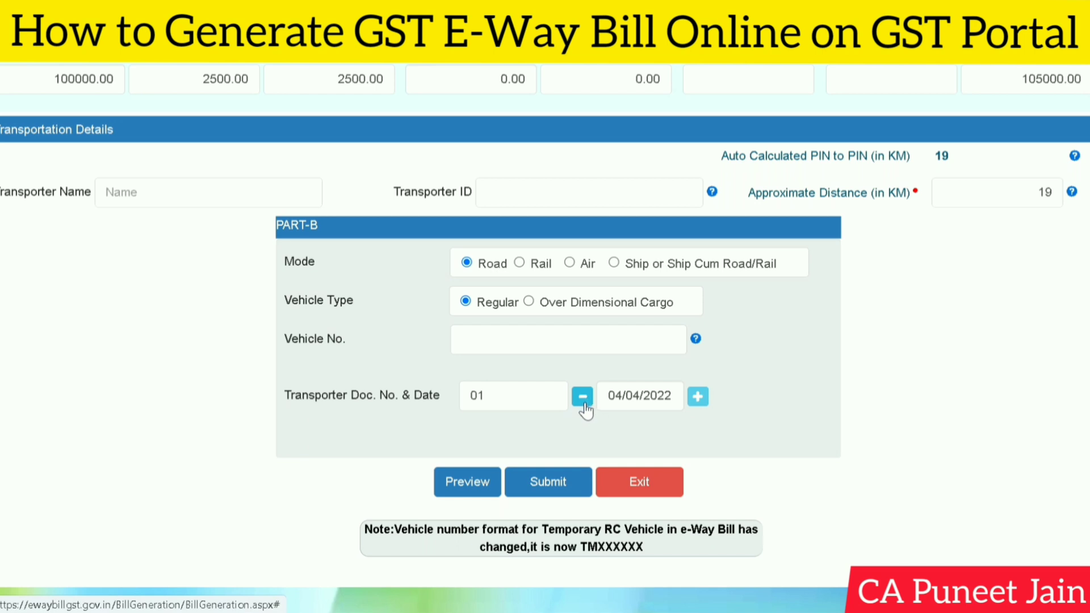
{"action": "scroll", "coordinate": [983, 409], "scroll_direction": "down", "scroll_amount": 1}
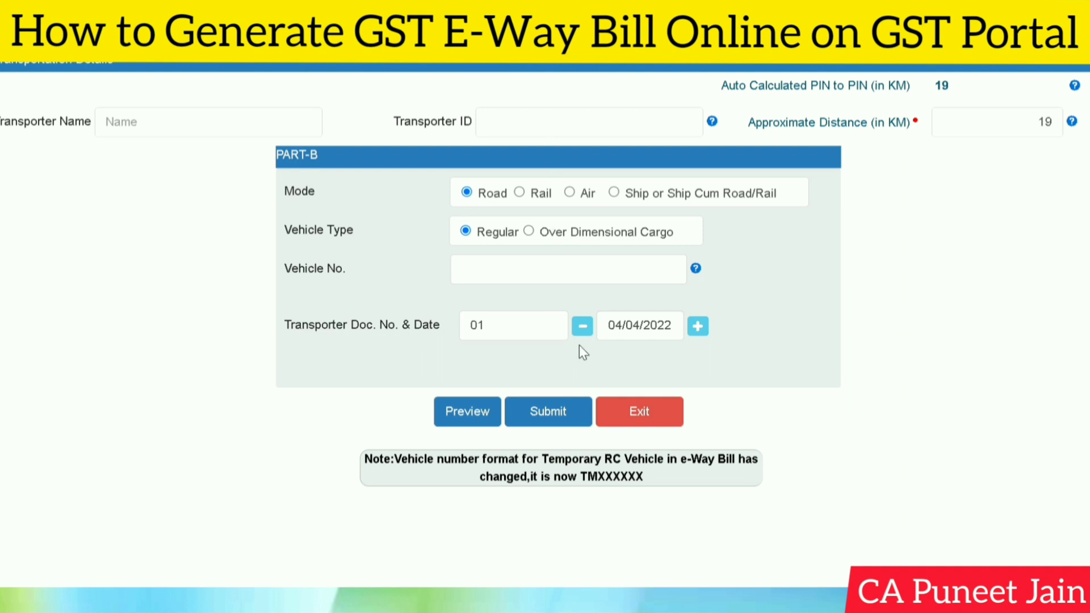
- Enter the transporter's GSTIN so 'T K CARGO MOVERS' auto-fills as the Transporter Name
{"action": "scroll", "coordinate": [878, 370], "scroll_direction": "up", "scroll_amount": 2}
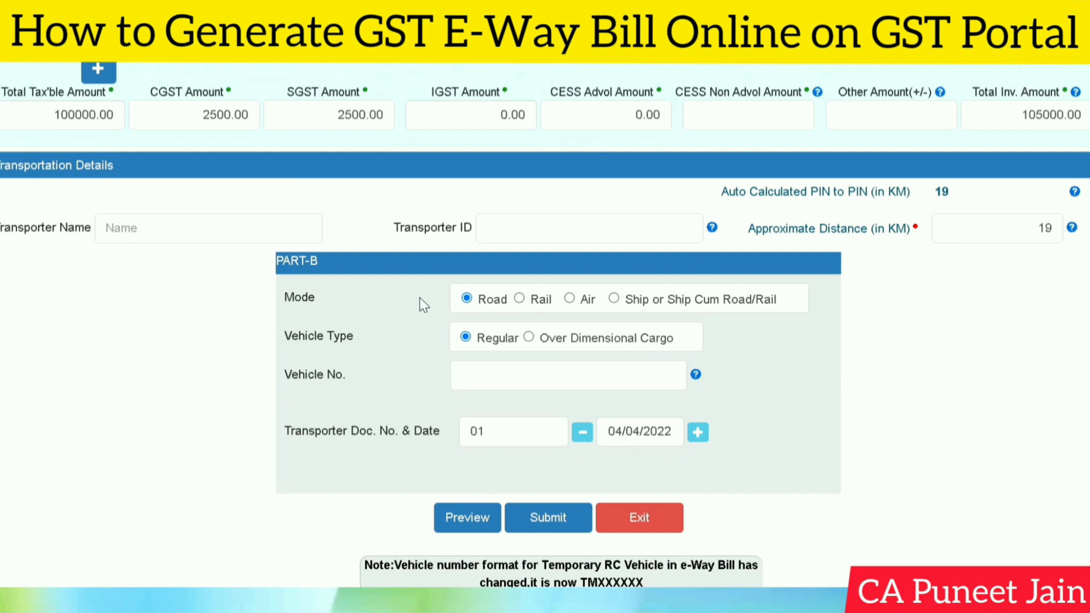
{"action": "left_click", "coordinate": [589, 228]}
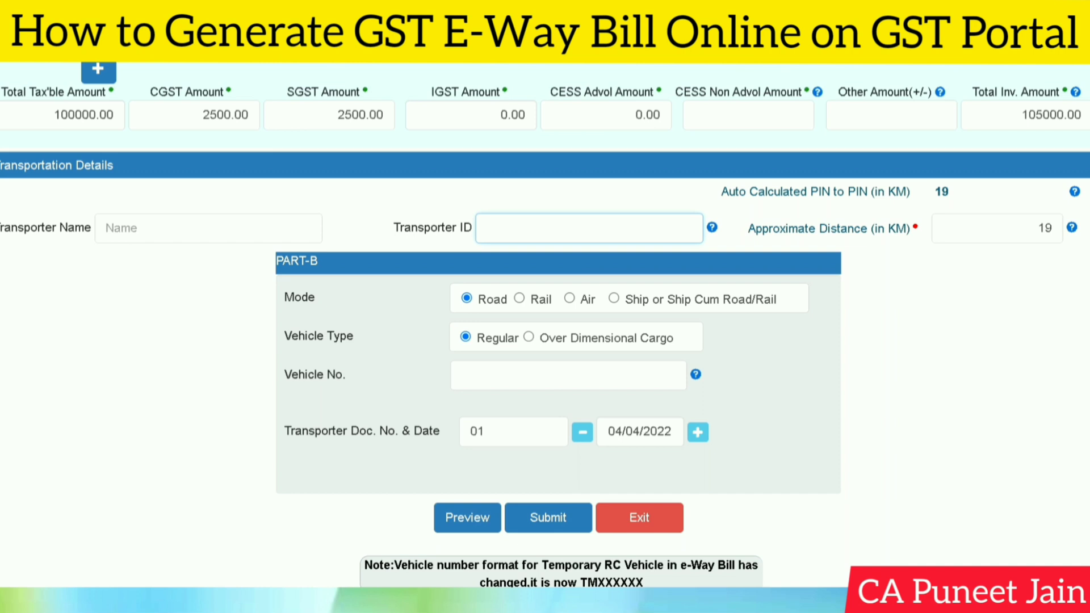
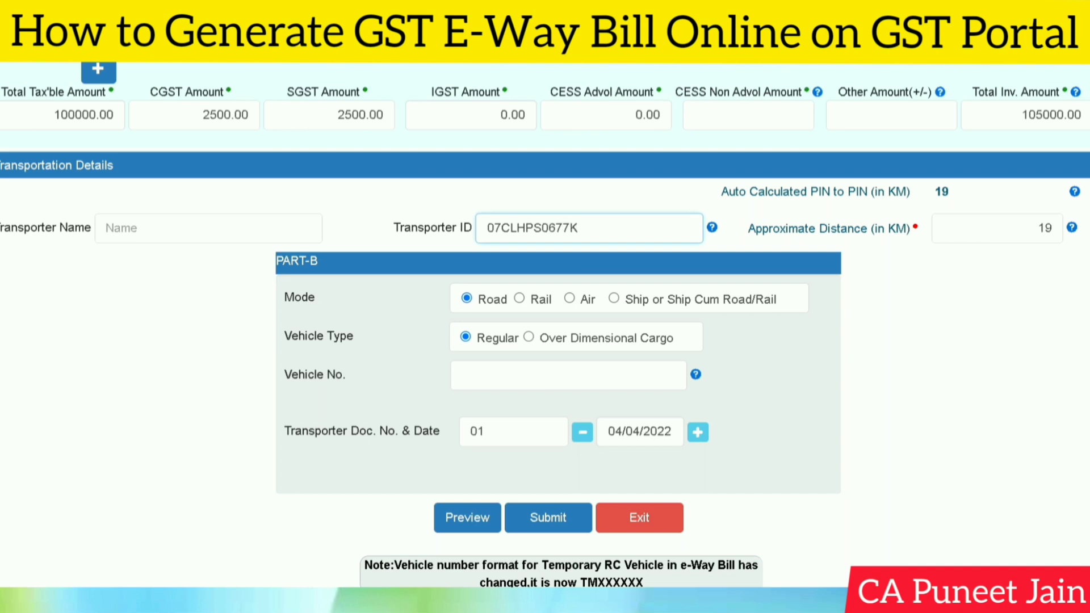
{"action": "left_click", "coordinate": [962, 328]}
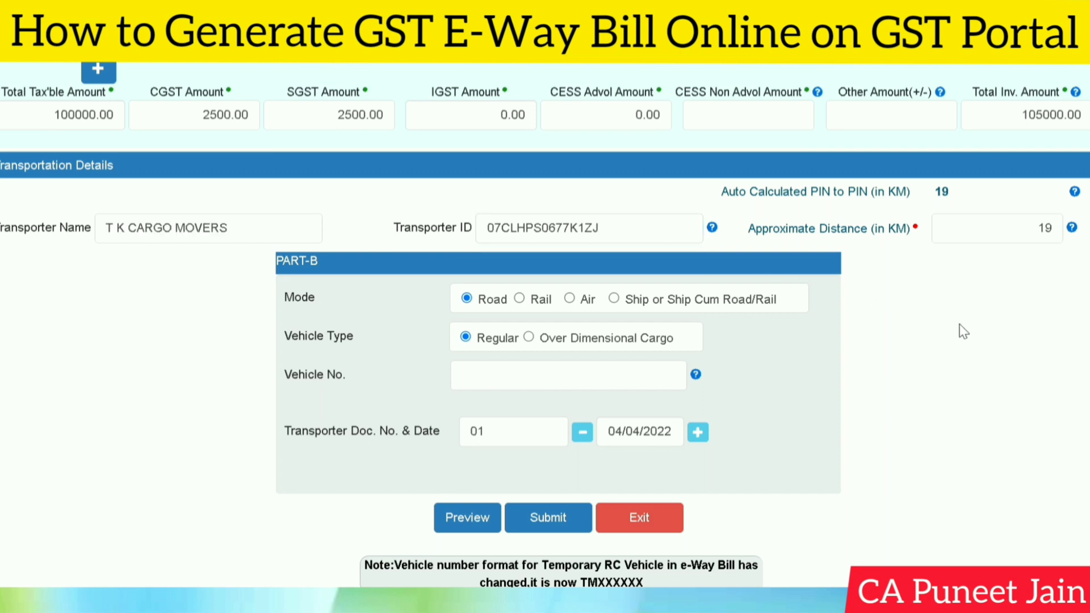
{"action": "scroll", "coordinate": [979, 408], "scroll_direction": "down", "scroll_amount": 1}
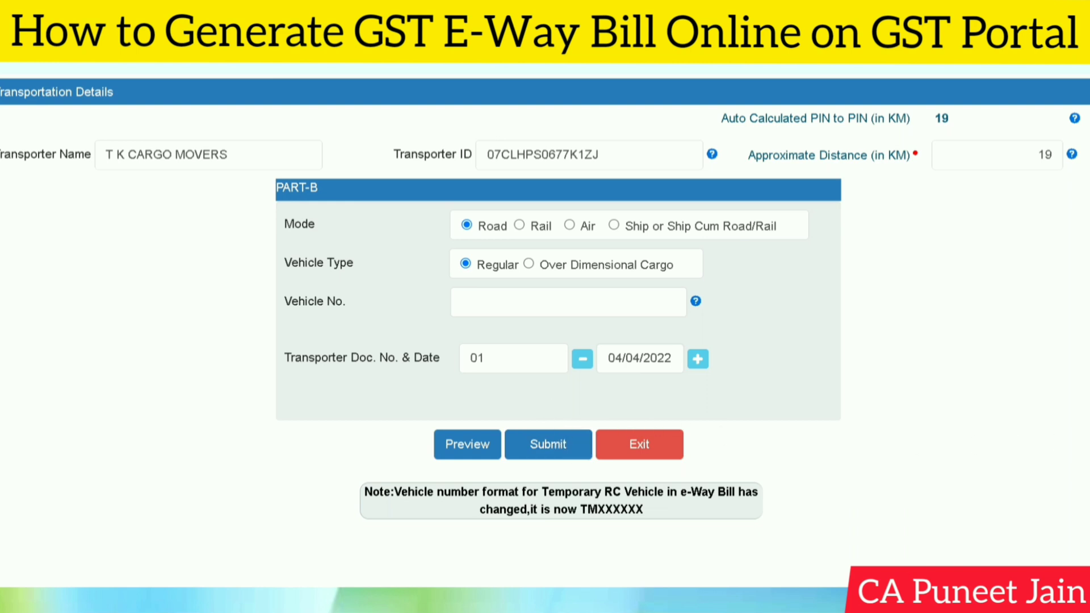
{"action": "scroll", "coordinate": [545, 318], "scroll_direction": "up", "scroll_amount": 2}
{"action": "scroll", "coordinate": [545, 318], "scroll_direction": "down", "scroll_amount": 2}
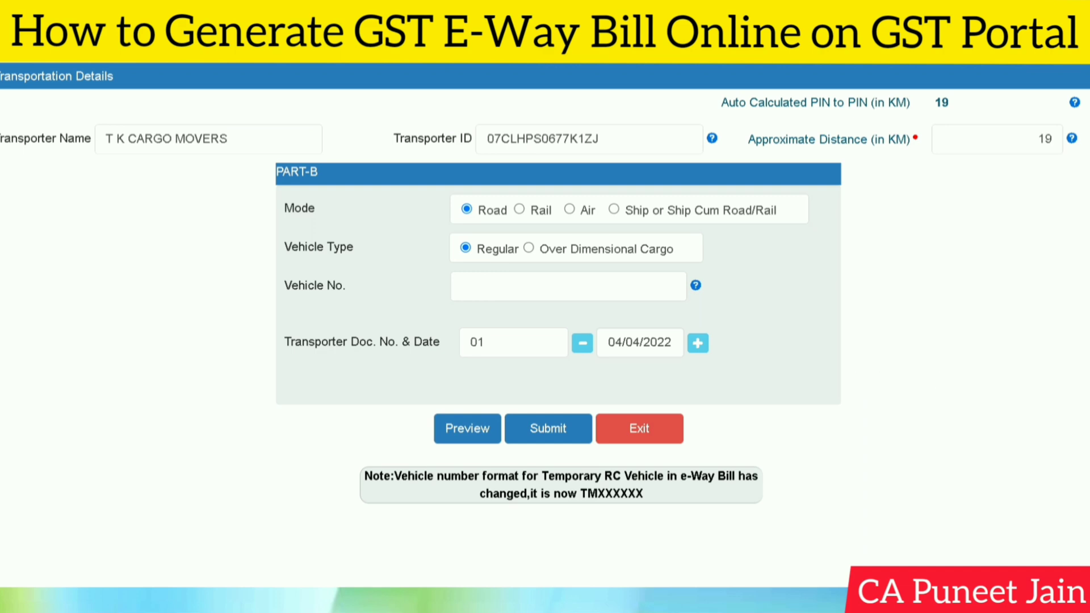
{"action": "scroll", "coordinate": [948, 212], "scroll_direction": "up", "scroll_amount": 15}
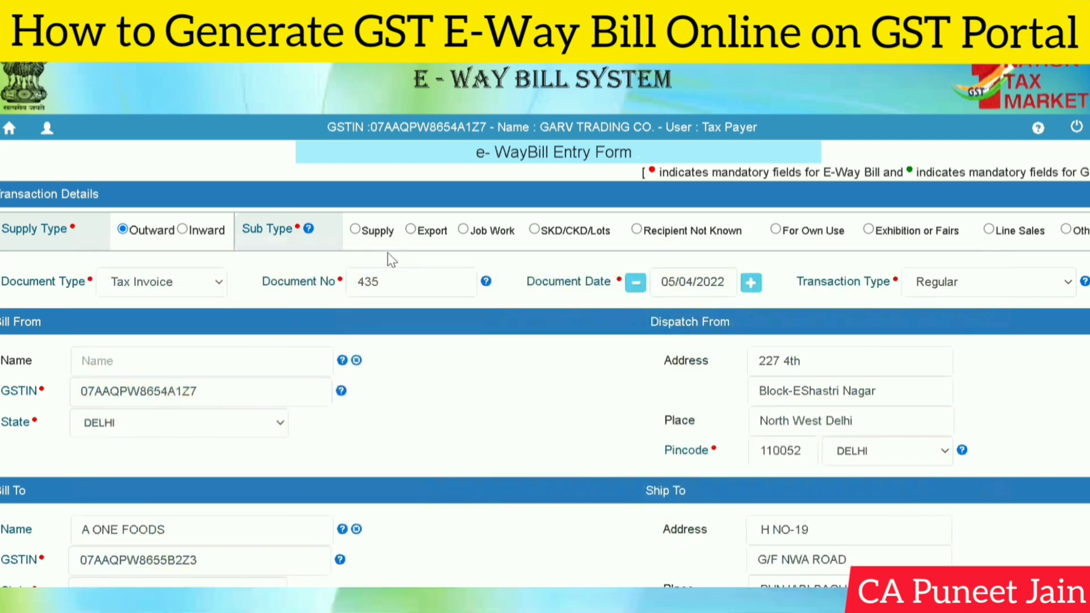
- Try switching the sub type to Supply and the supply type to Inward, dismissing both warnings
{"action": "left_click", "coordinate": [355, 230]}
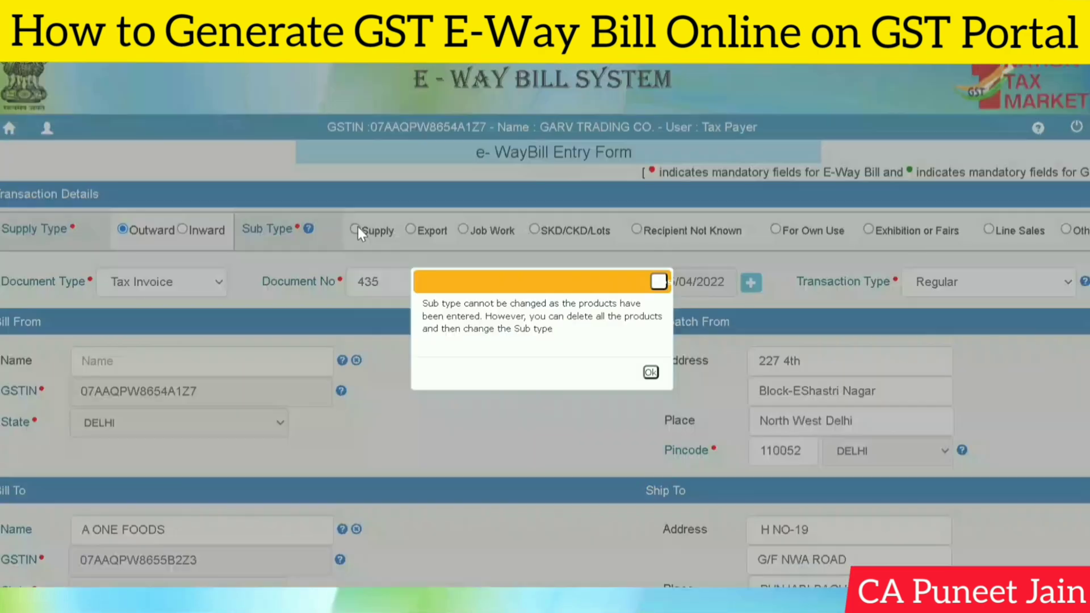
{"action": "left_click", "coordinate": [651, 372]}
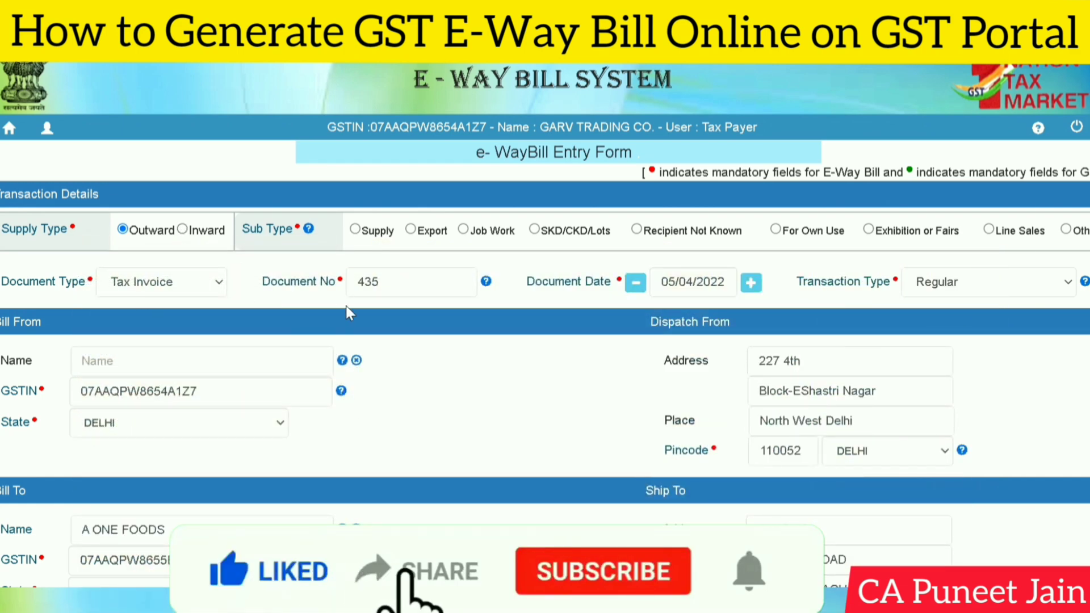
{"action": "left_click", "coordinate": [182, 229]}
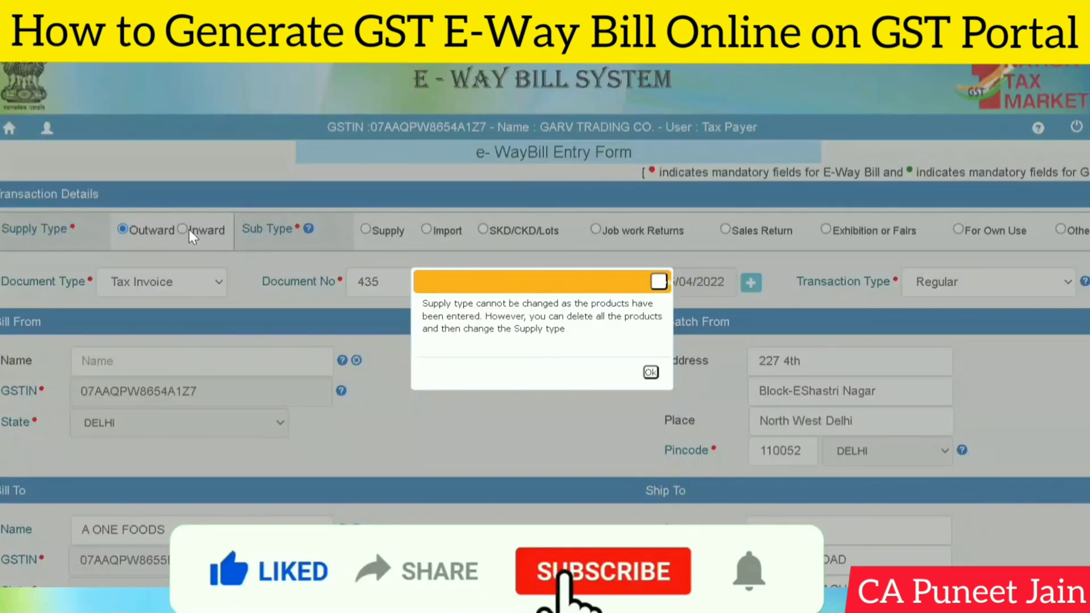
{"action": "left_click", "coordinate": [650, 373]}
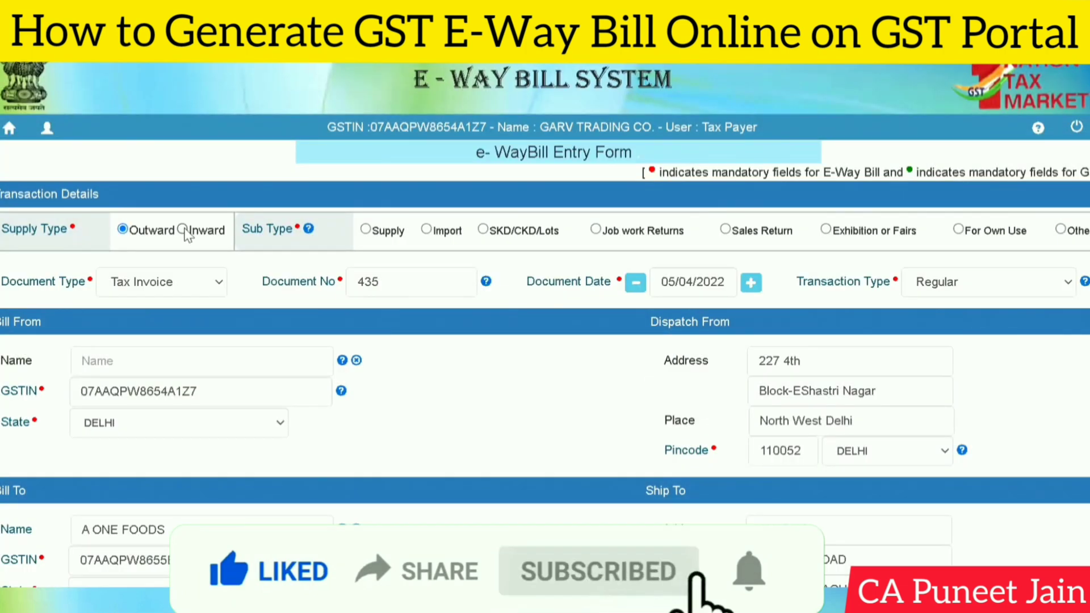
- Review the filled form, then return to the home dashboard
{"action": "scroll", "coordinate": [546, 337], "scroll_direction": "down", "scroll_amount": 9}
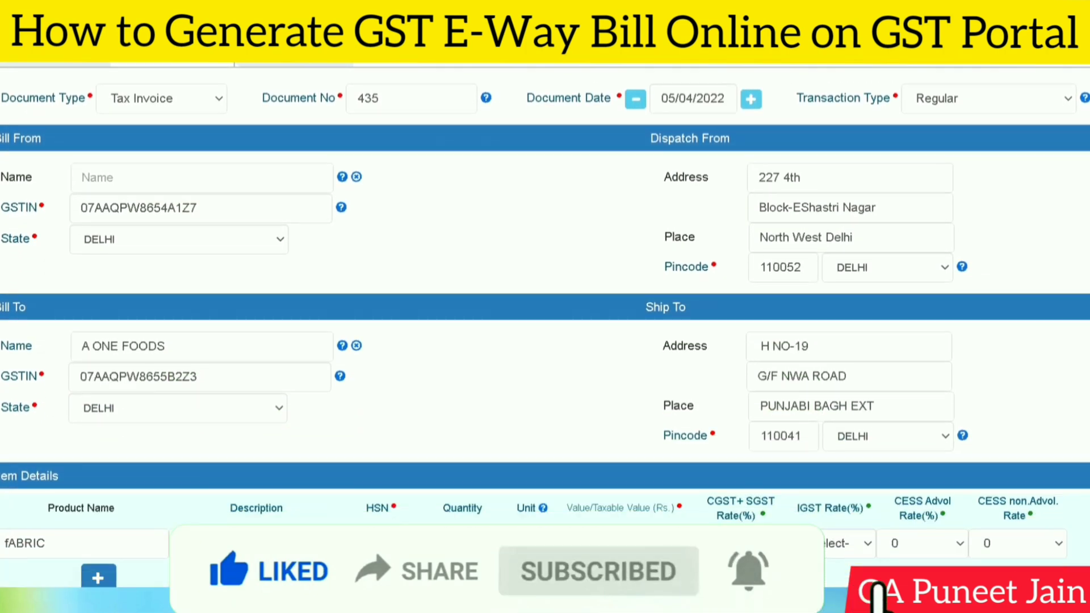
{"action": "scroll", "coordinate": [545, 337], "scroll_direction": "down", "scroll_amount": 5}
{"action": "scroll", "coordinate": [545, 338], "scroll_direction": "up", "scroll_amount": 8}
{"action": "scroll", "coordinate": [545, 338], "scroll_direction": "down", "scroll_amount": 8}
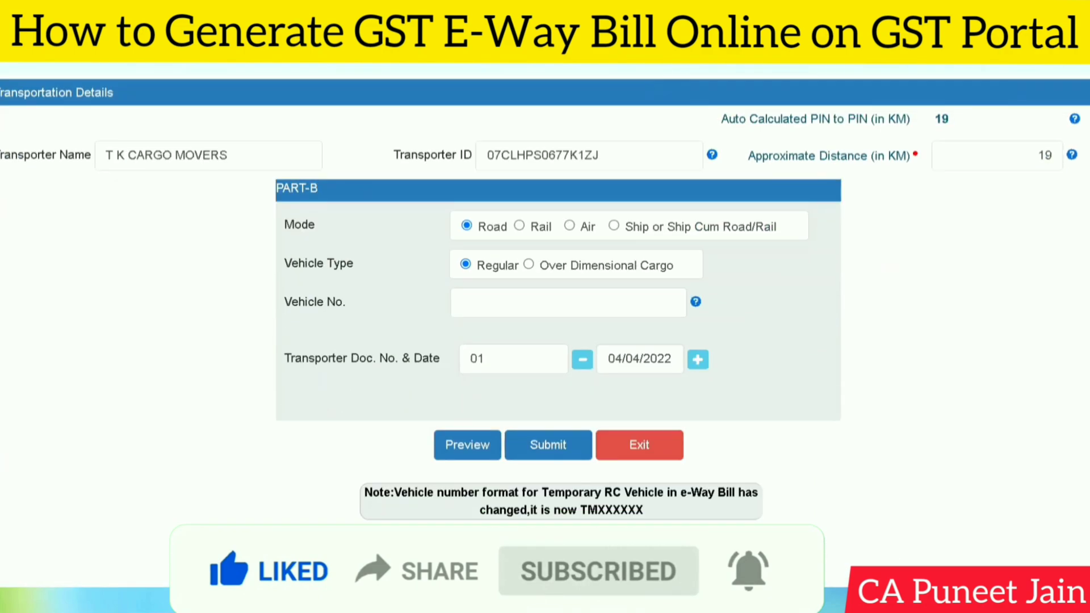
{"action": "scroll", "coordinate": [545, 338], "scroll_direction": "up", "scroll_amount": 13}
{"action": "left_click", "coordinate": [12, 129]}
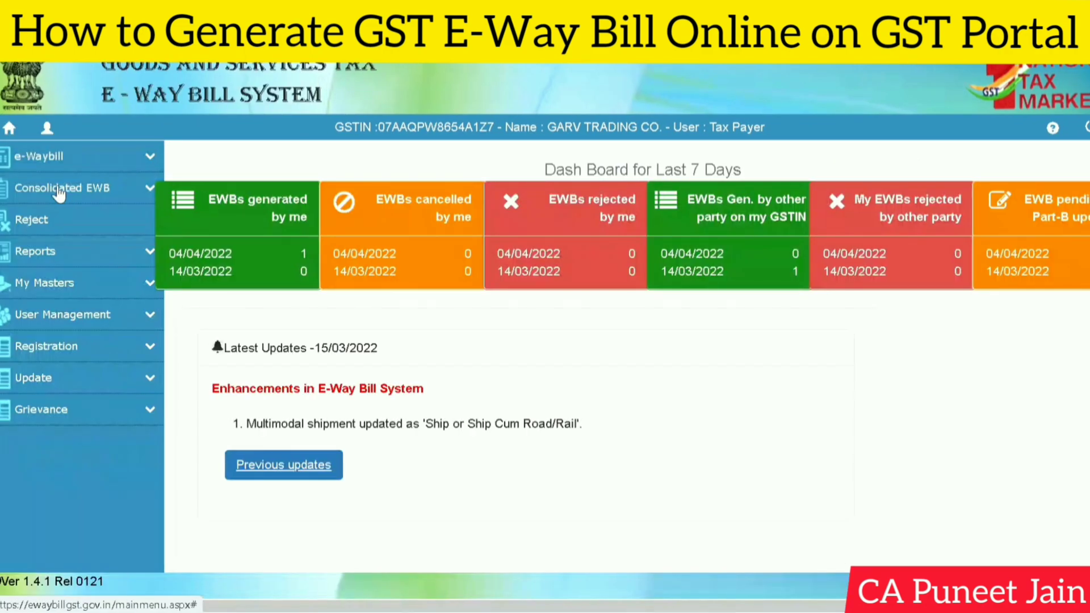
- Start a new e-way bill with Supply Type Inward and Sub Type Import
{"action": "left_click", "coordinate": [142, 154]}
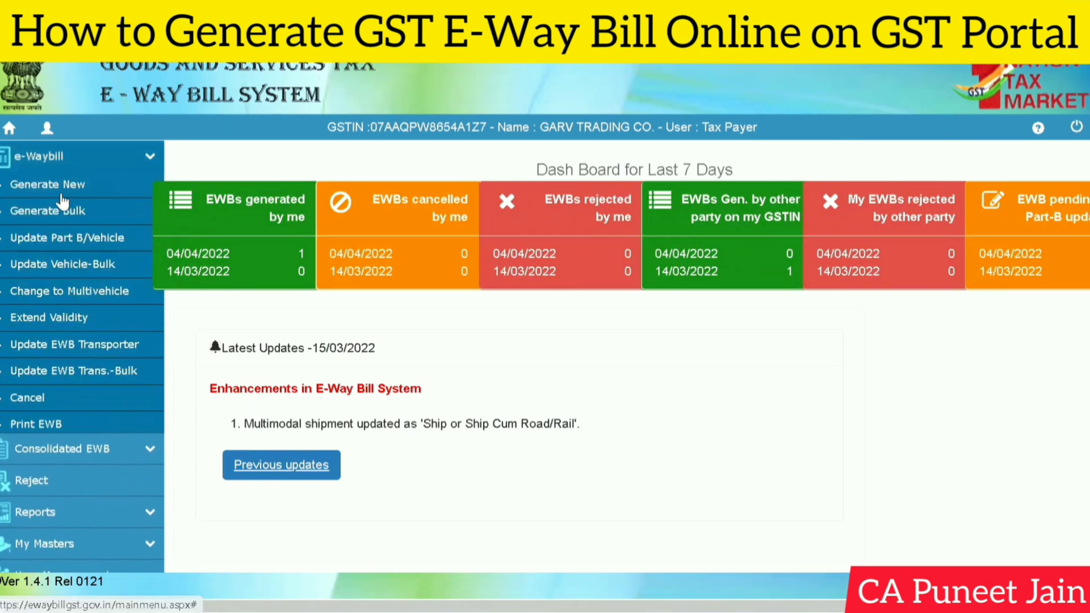
{"action": "left_click", "coordinate": [45, 186]}
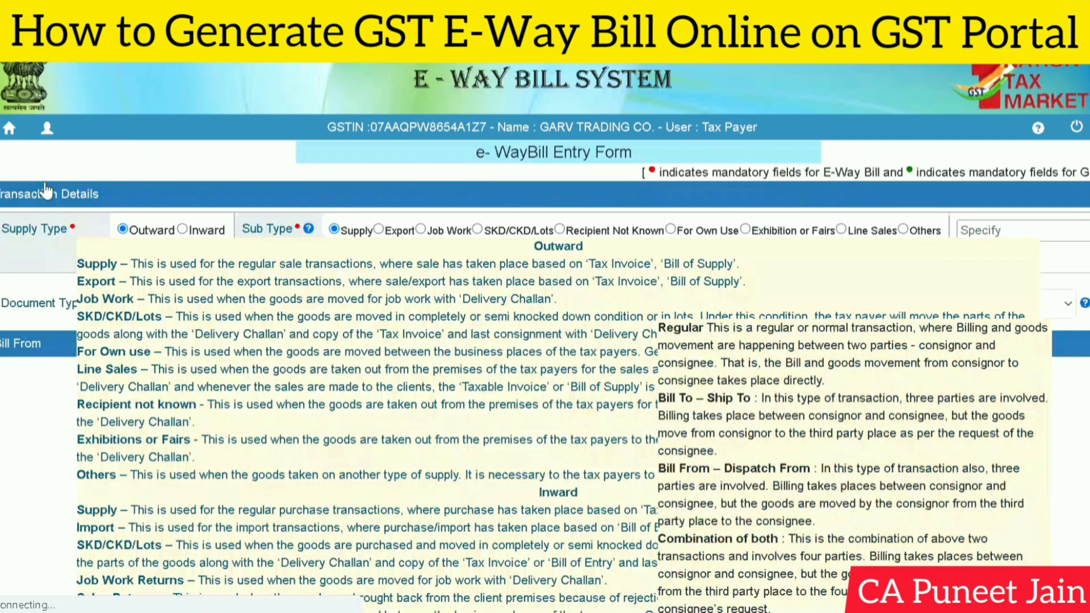
{"action": "left_click", "coordinate": [183, 229]}
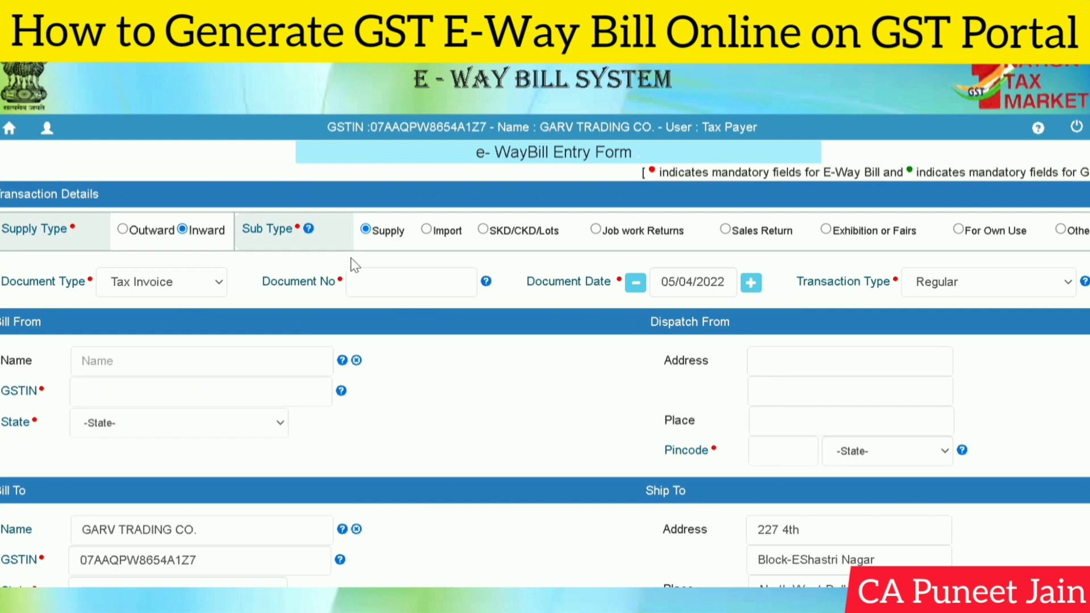
{"action": "left_click", "coordinate": [428, 230]}
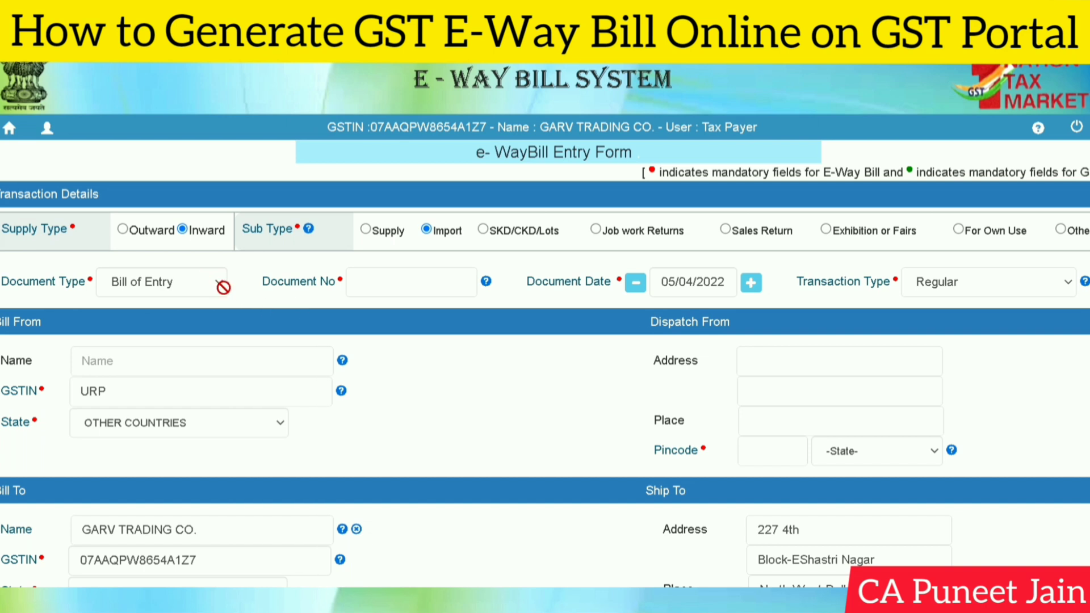
{"action": "left_click", "coordinate": [363, 282]}
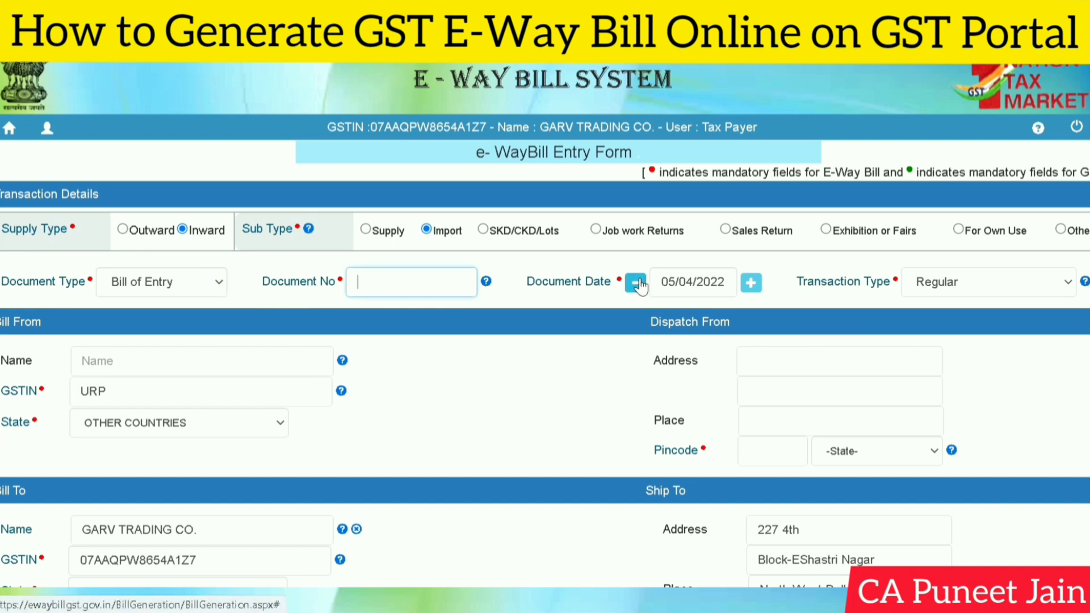
{"action": "scroll", "coordinate": [1085, 210], "scroll_direction": "down", "scroll_amount": 1}
{"action": "left_click", "coordinate": [1004, 249]}
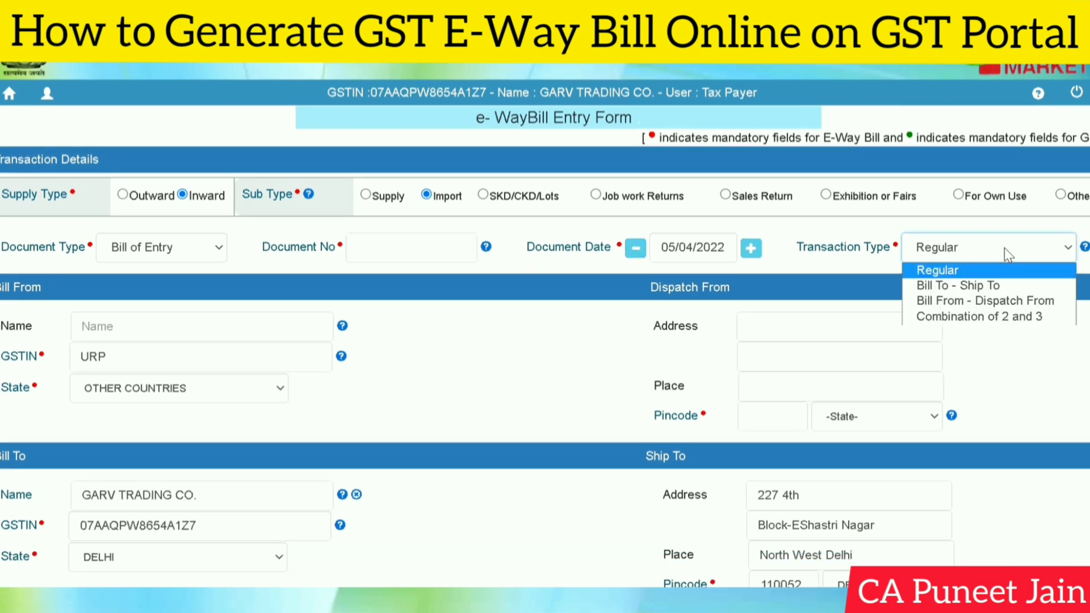
{"action": "left_click", "coordinate": [1061, 436]}
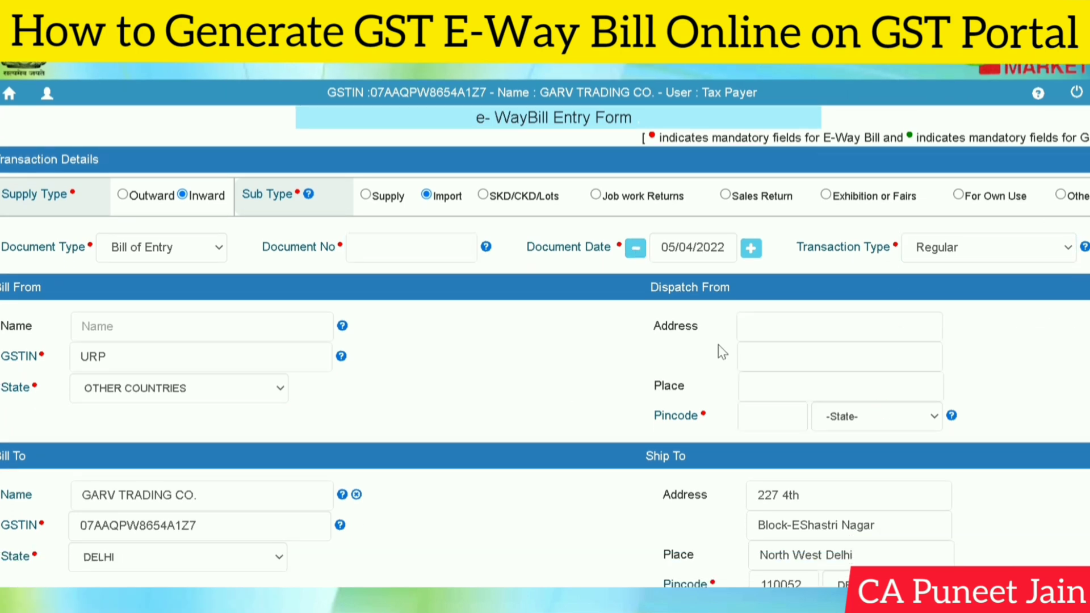
{"action": "scroll", "coordinate": [718, 352], "scroll_direction": "down", "scroll_amount": 3}
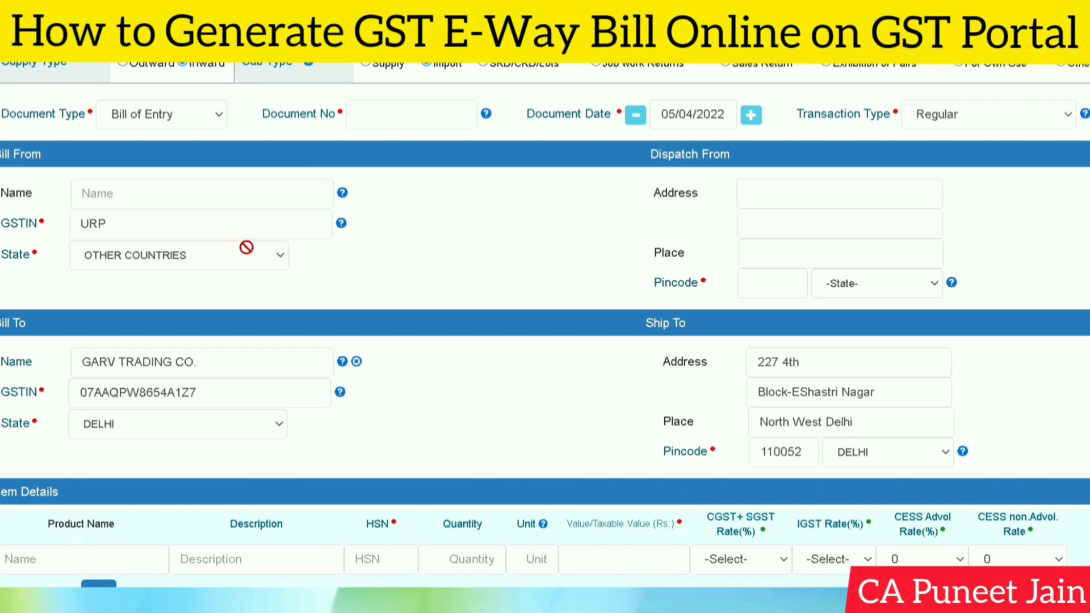
{"action": "left_click", "coordinate": [202, 193]}
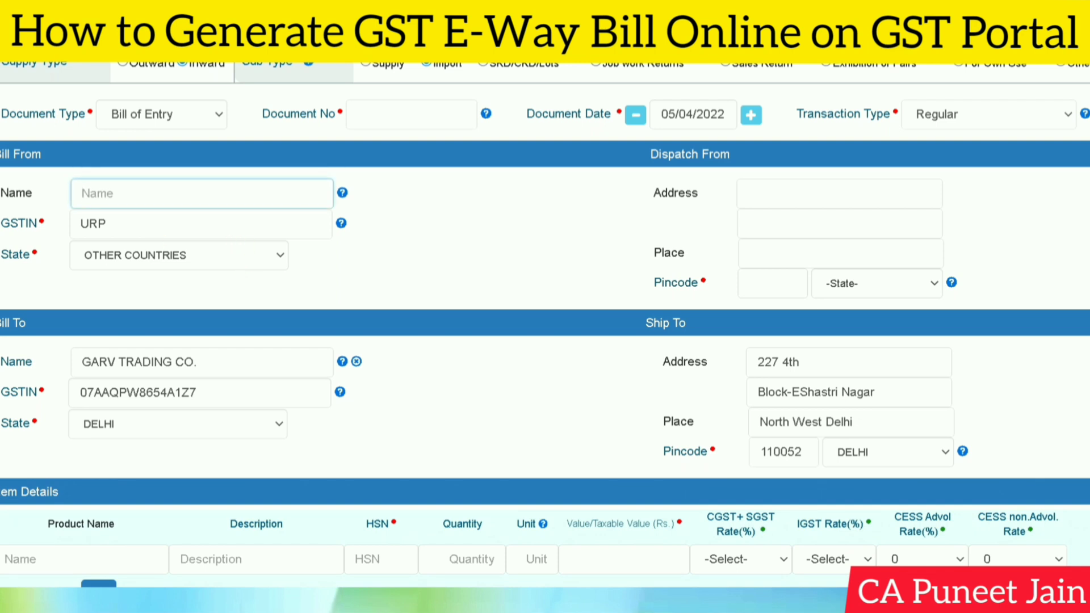
{"action": "left_click", "coordinate": [807, 224]}
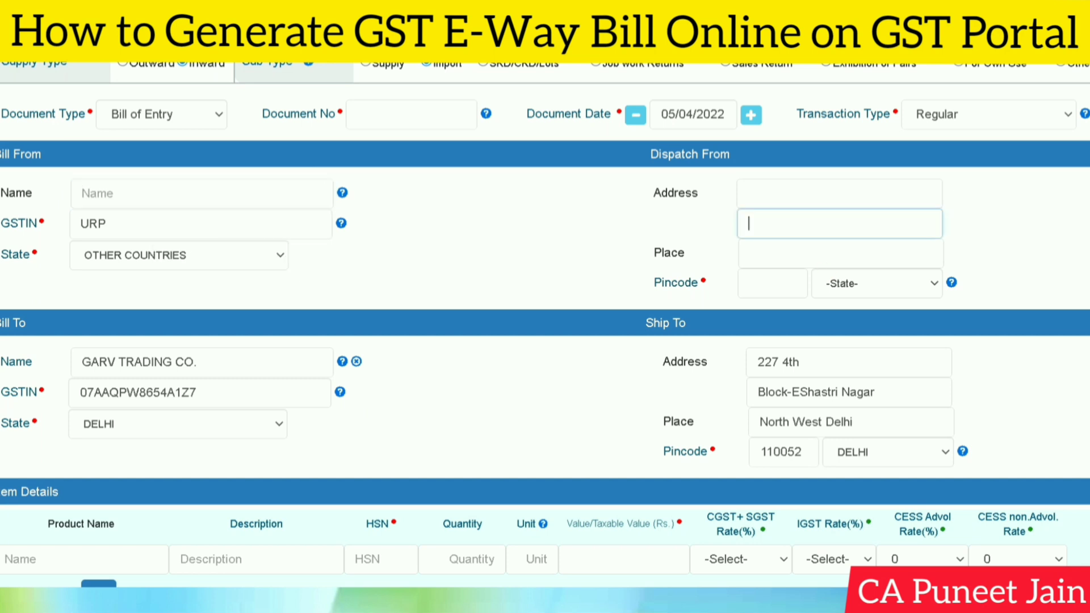